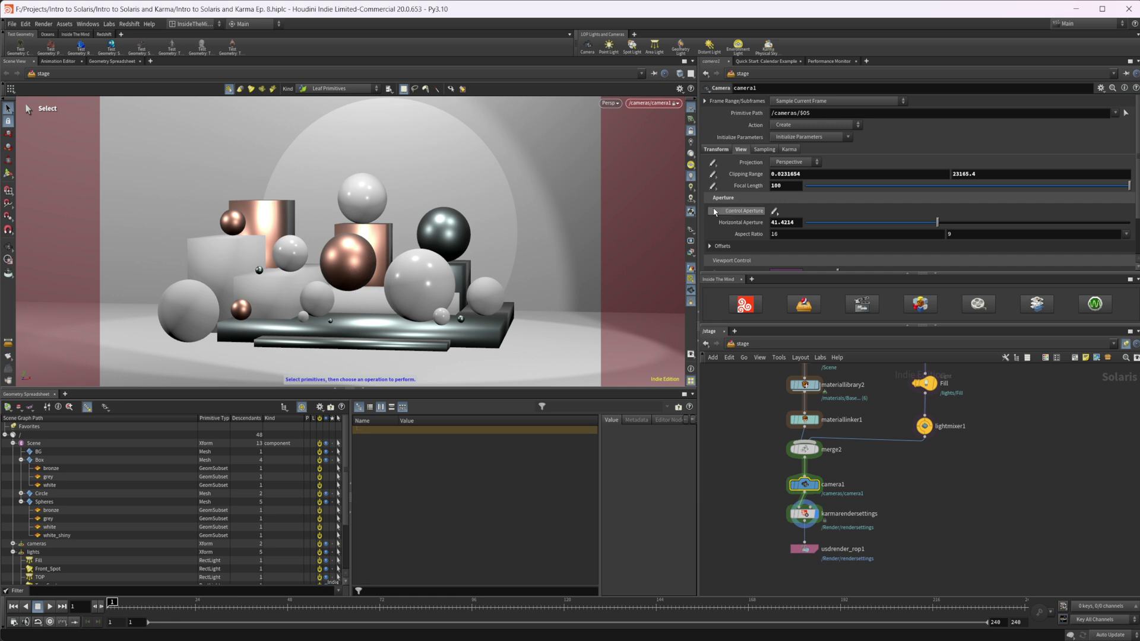
Step: Try focal lengths of 200 and 50 on camera1, and return the focal length to 100
click(796, 186)
text(200)
key(Return)
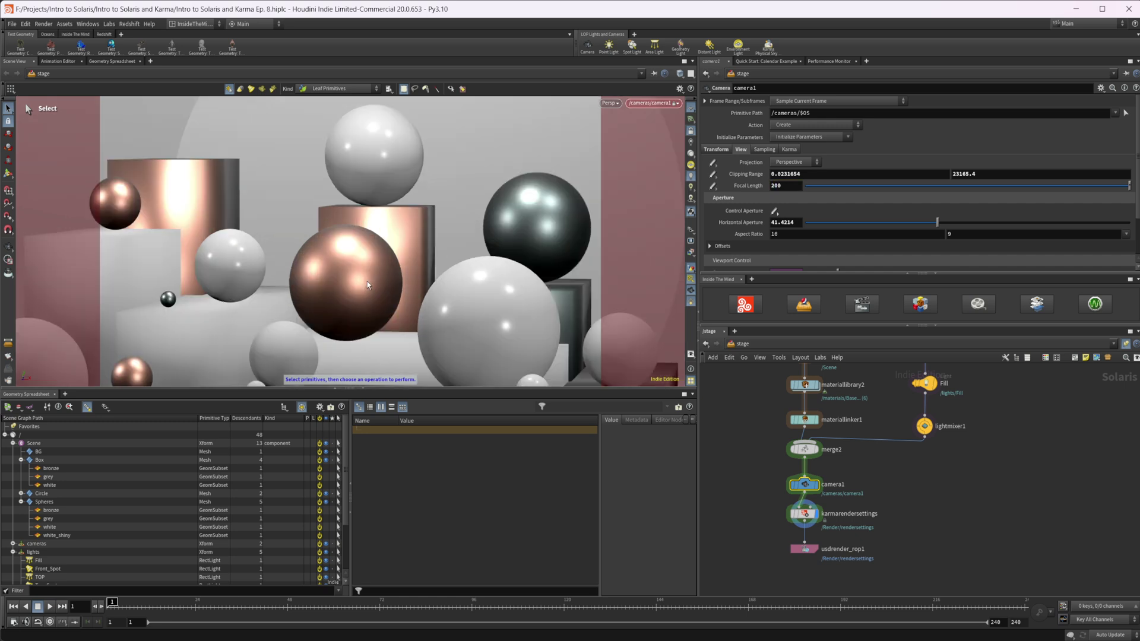
double_click(783, 185)
text(50)
key(Return)
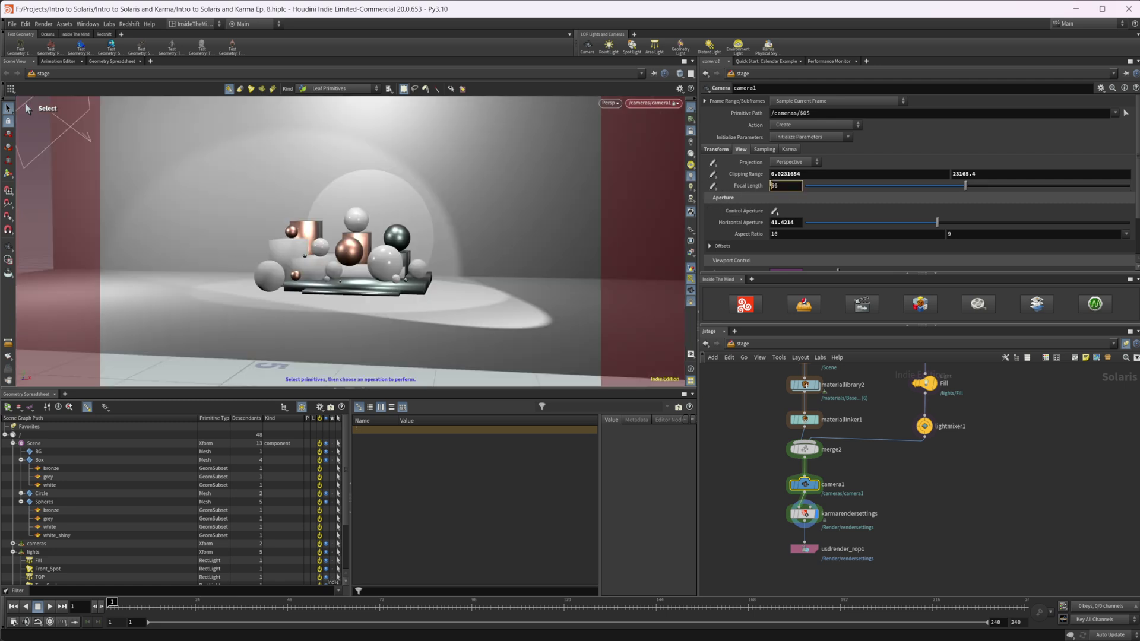
click(722, 188)
text(100)
key(Return)
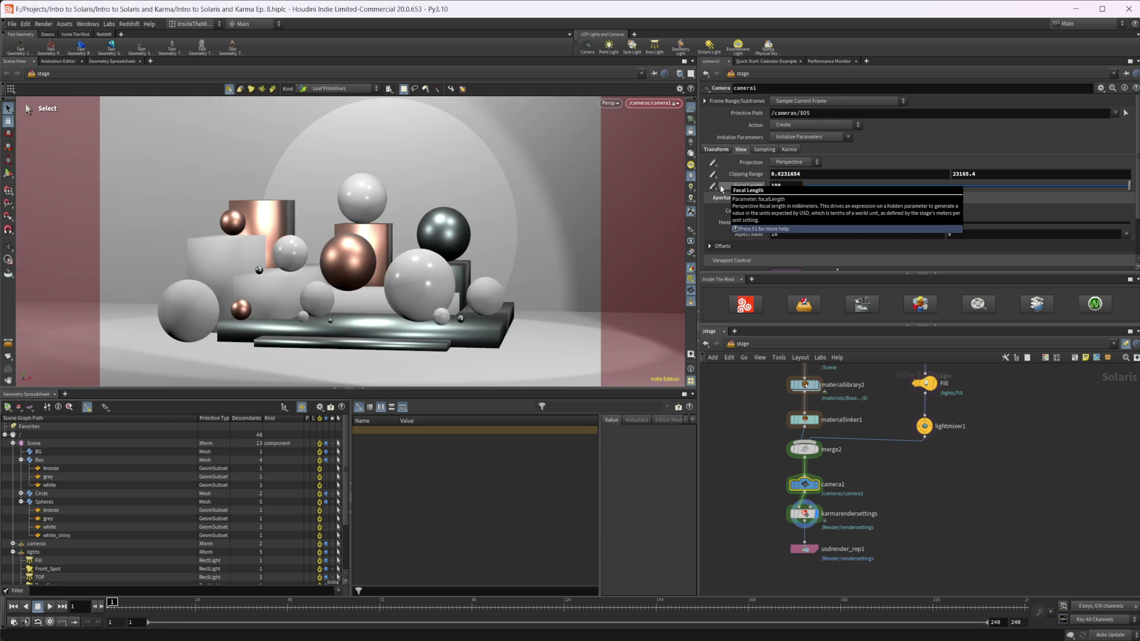
Step: Review camera1's Karma lens shader options and its shutter, focus, F-stop and exposure sampling settings
click(789, 150)
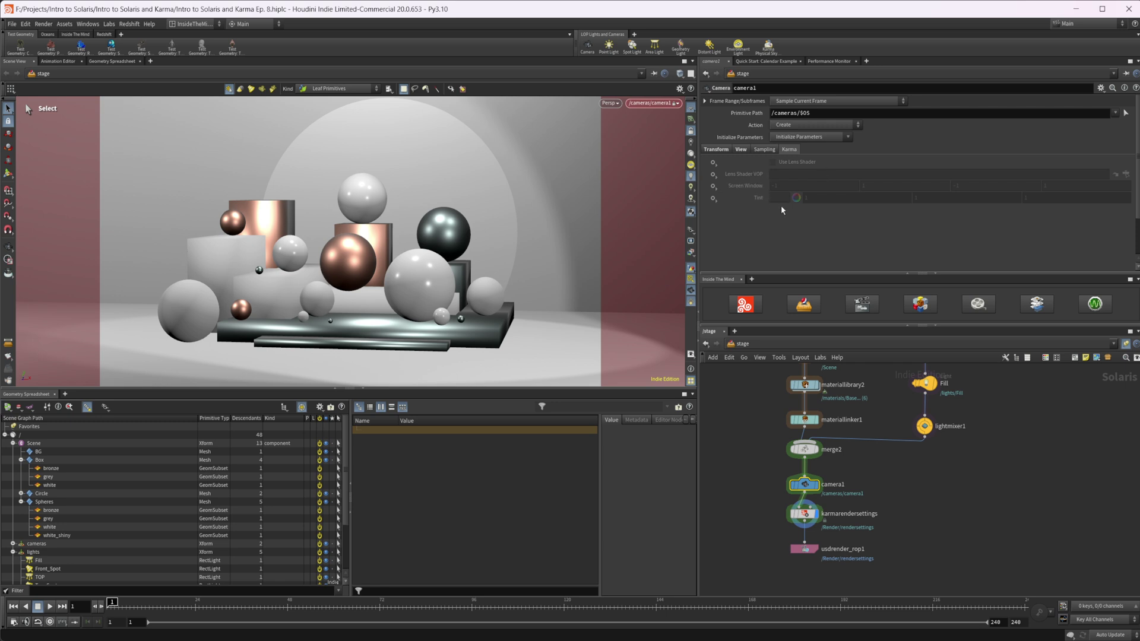
click(766, 150)
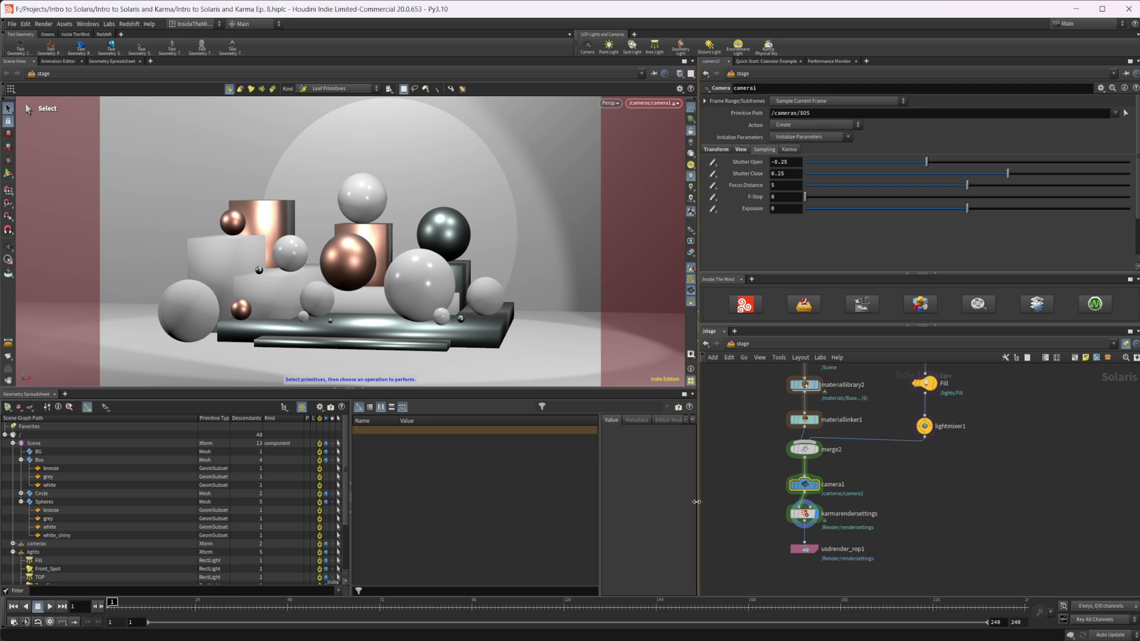
Step: Try /Render/rendersettings2 as the primitive path of the karmarendersettings node, and restore it to /Render/rendersettings
click(809, 521)
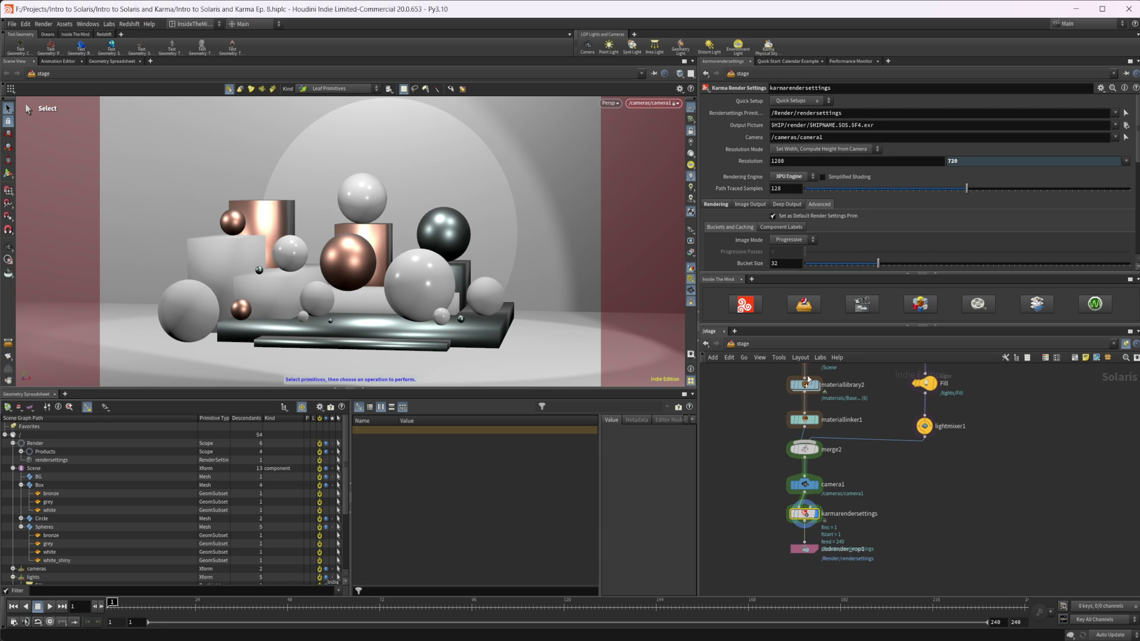
click(791, 102)
click(862, 114)
text(2)
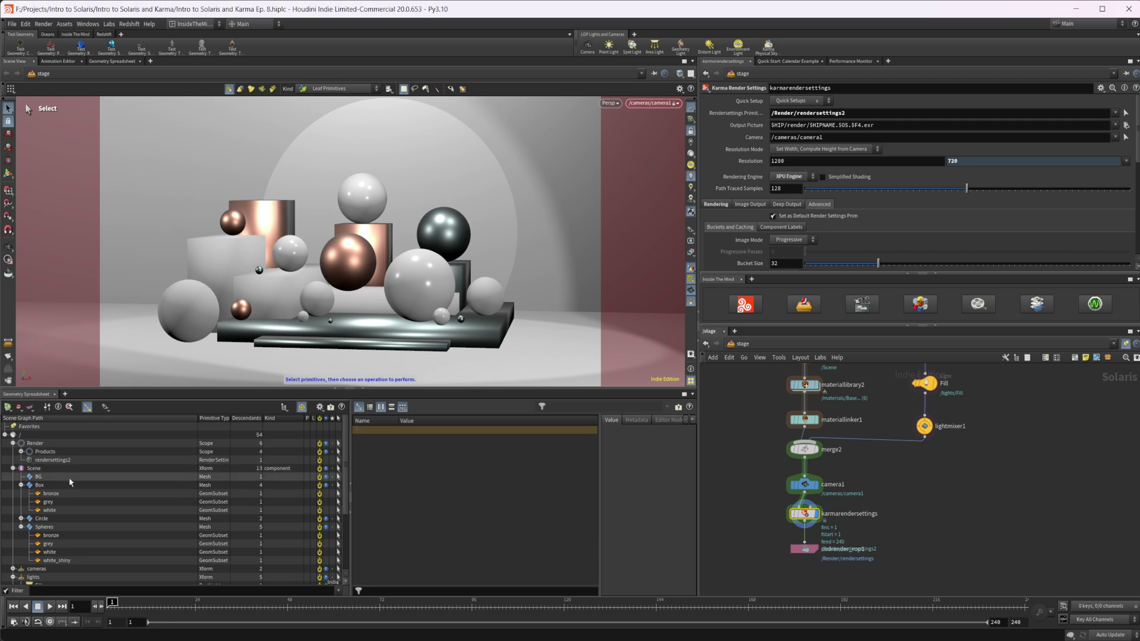
click(873, 114)
key(BackSpace)
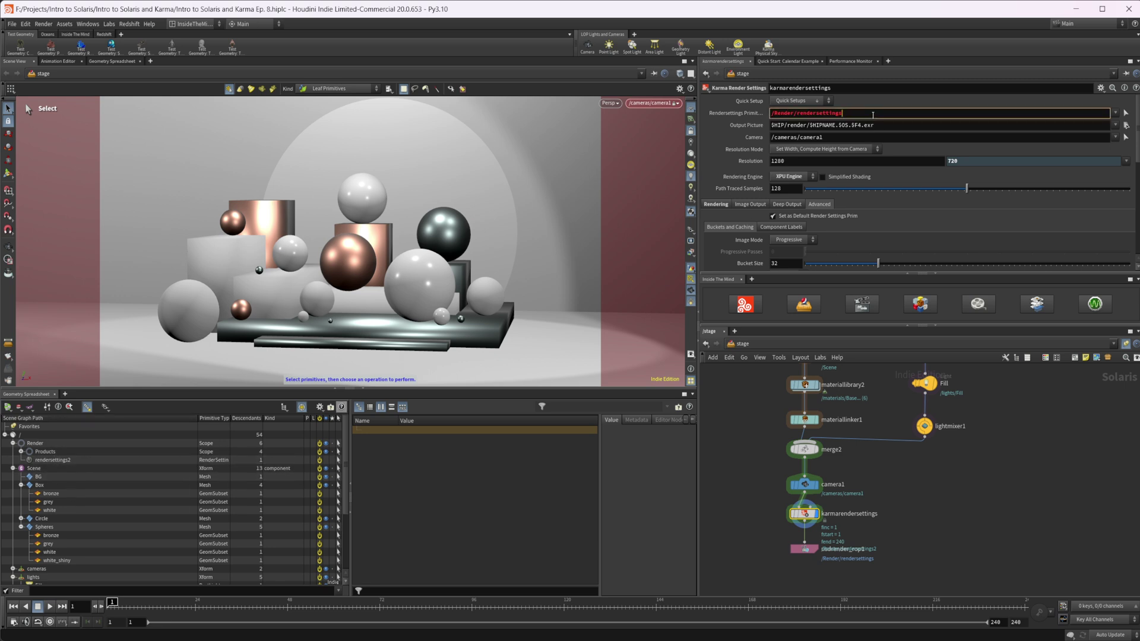
key(Return)
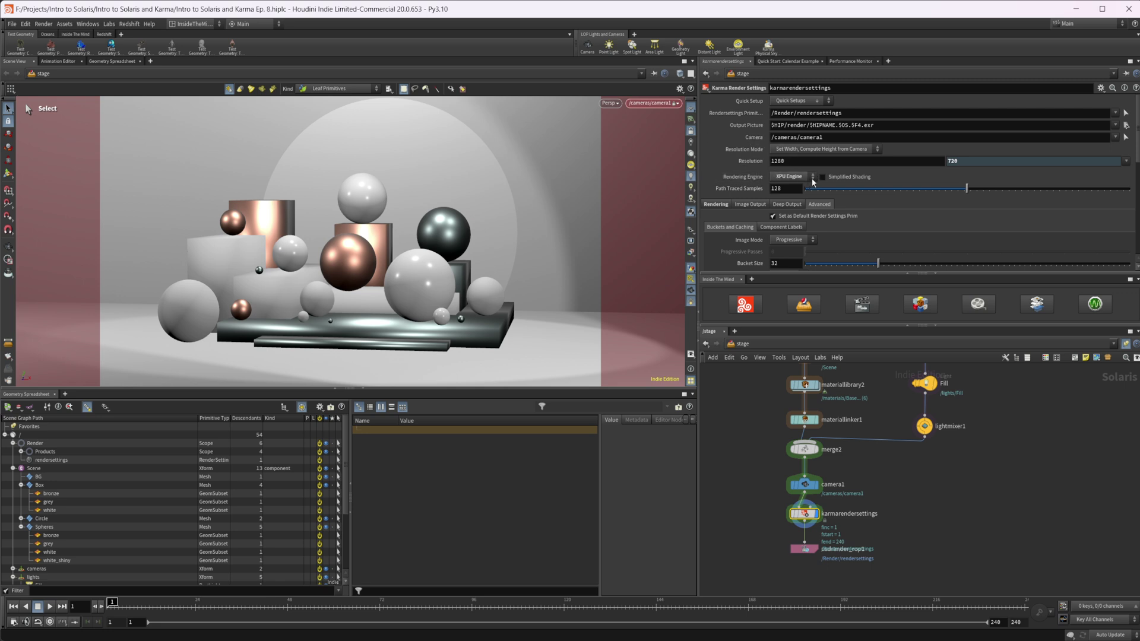
Step: Examine the rendering engine choices and the sampling and ray limit settings of the karmarendersettings node
click(780, 179)
click(757, 189)
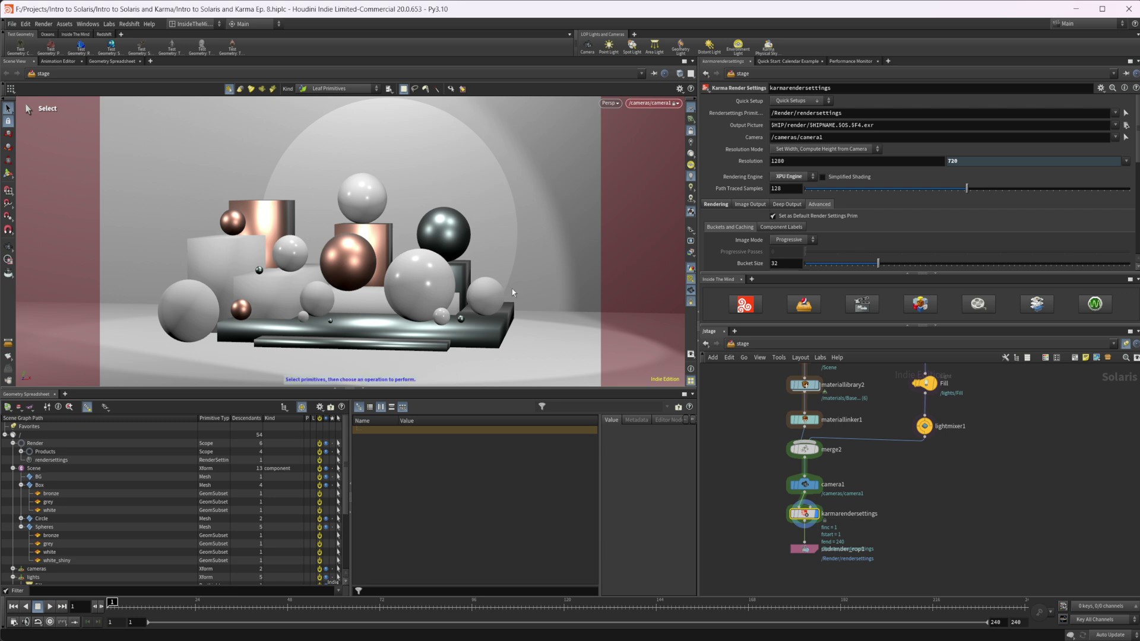
click(718, 205)
click(717, 217)
scroll(766, 220, down, 2)
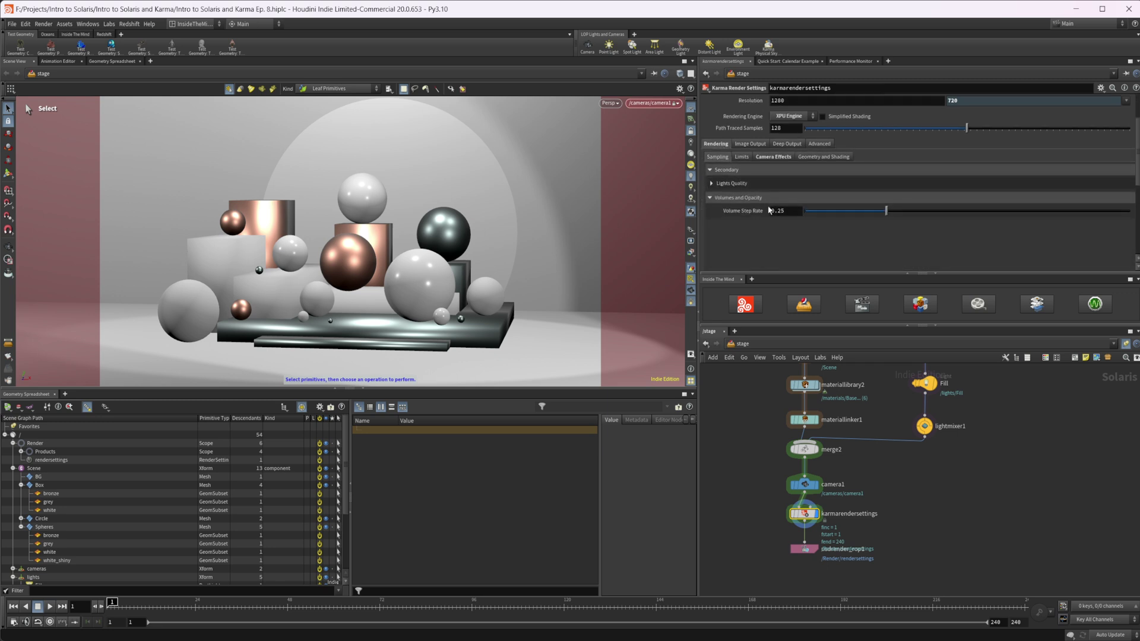
click(748, 158)
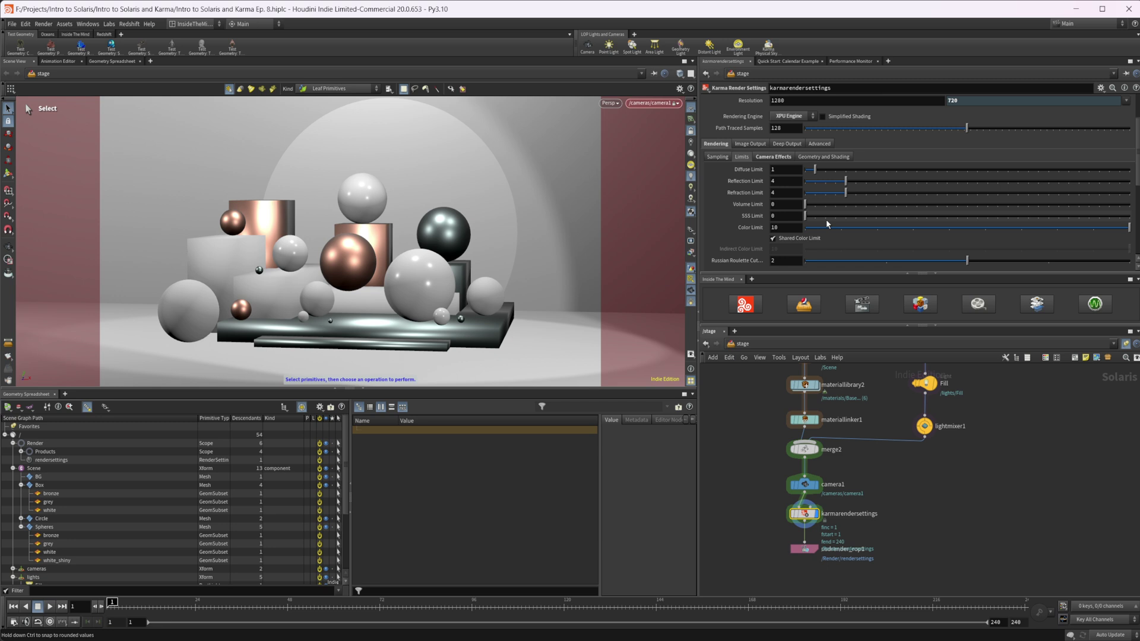
mouse_move(780, 240)
Step: Add a Render Geometry Settings node to review its motion blur and sampling parameters, and delete it again
key(Tab)
text(render)
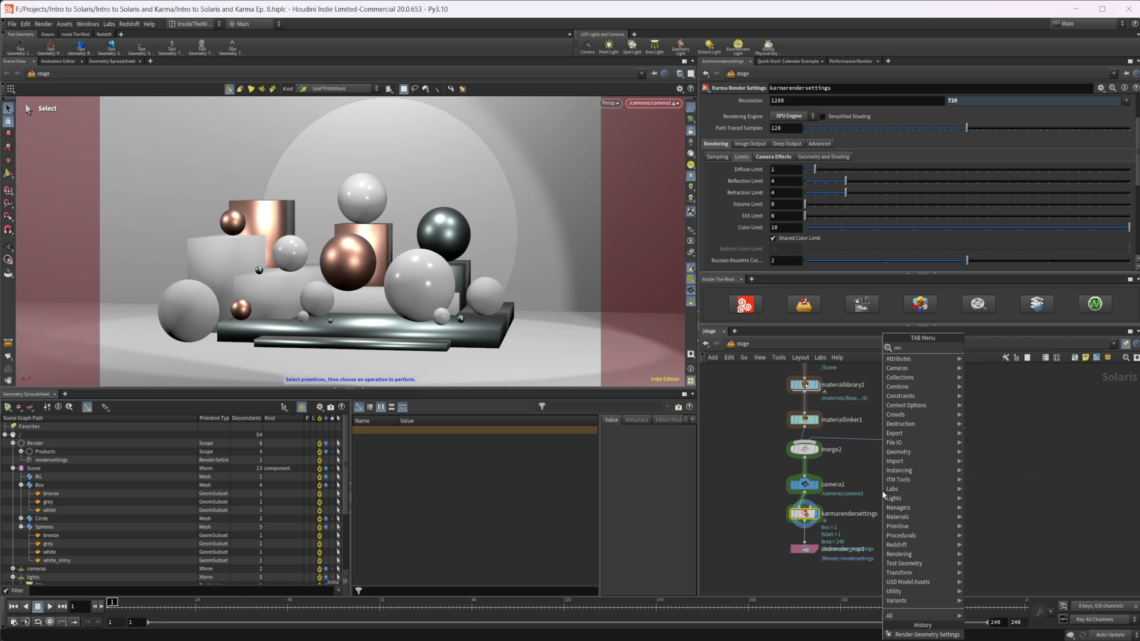
mouse_move(885, 497)
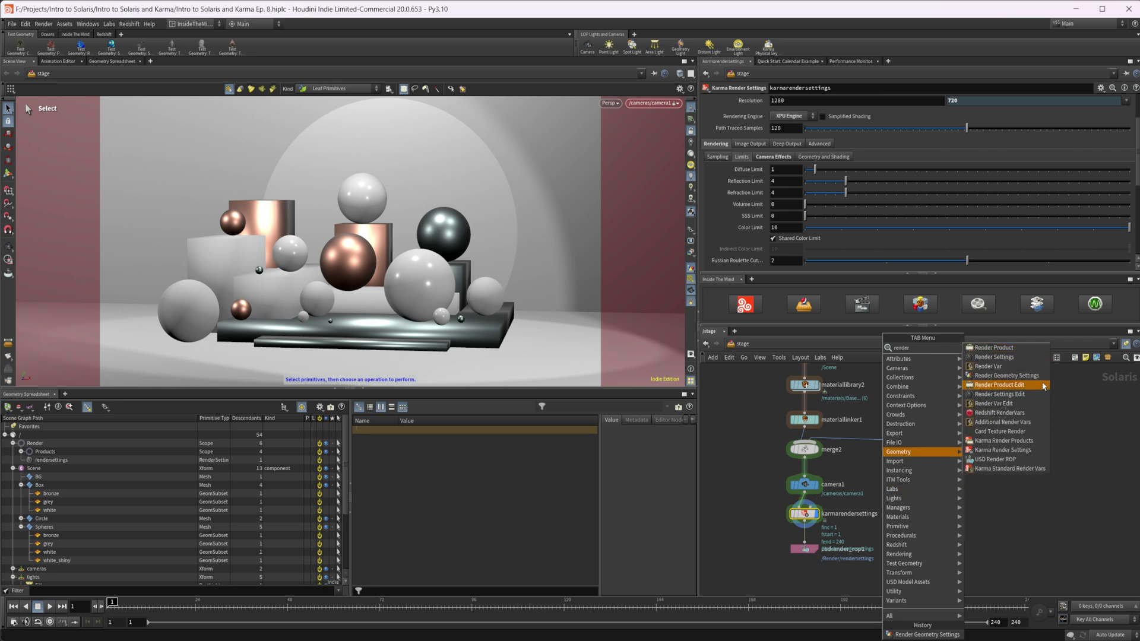
click(1004, 381)
click(909, 497)
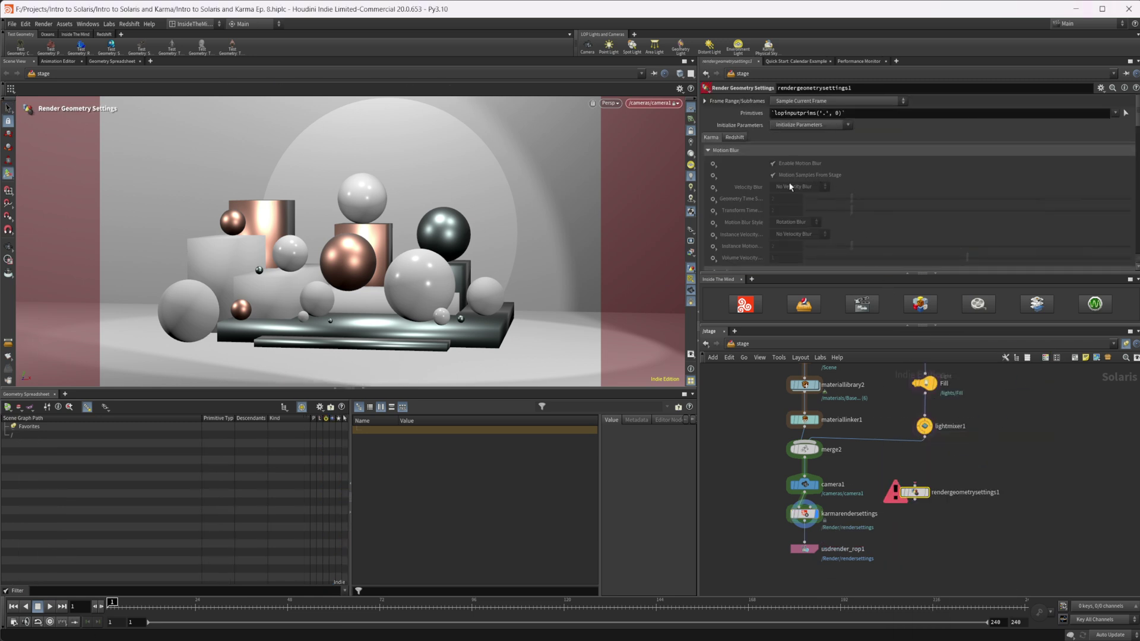
scroll(790, 186, down, 2)
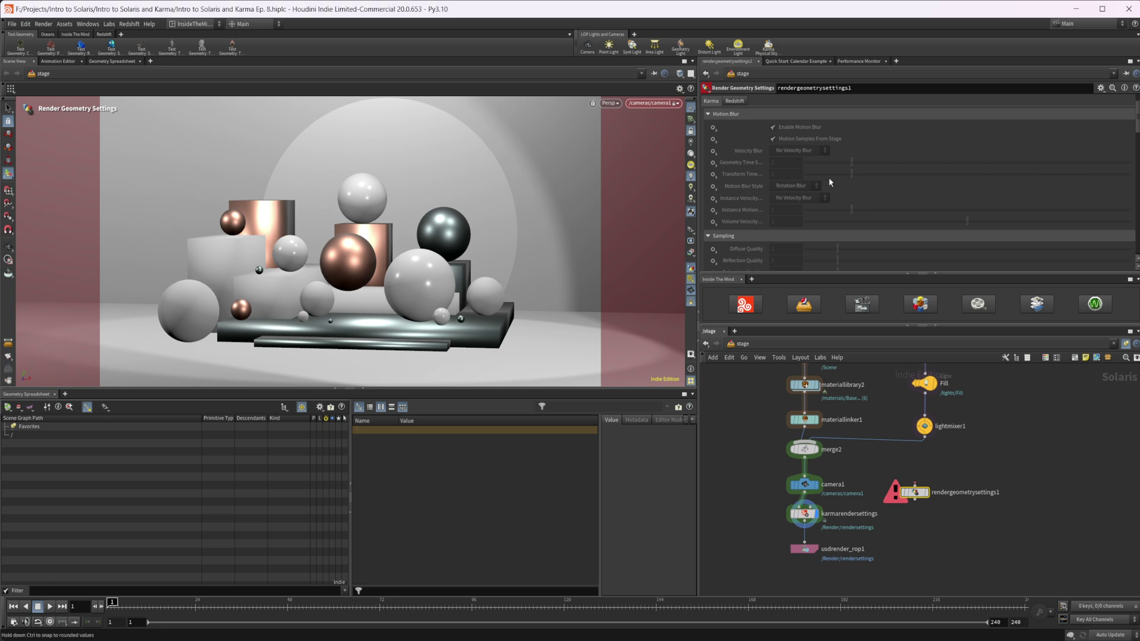
scroll(827, 182, down, 4)
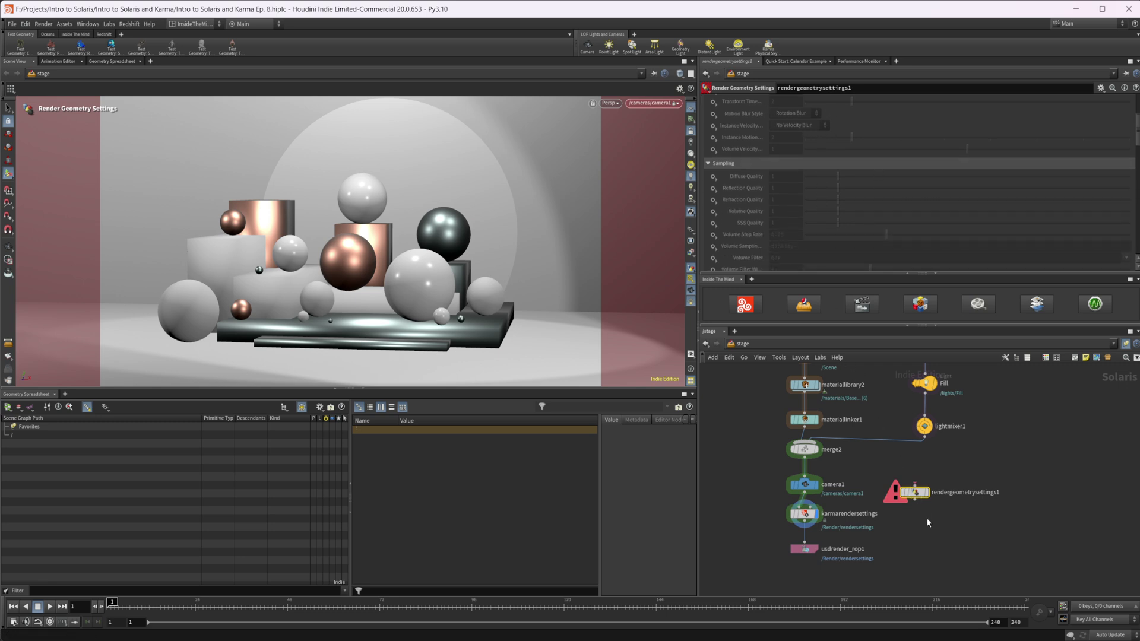
key(Delete)
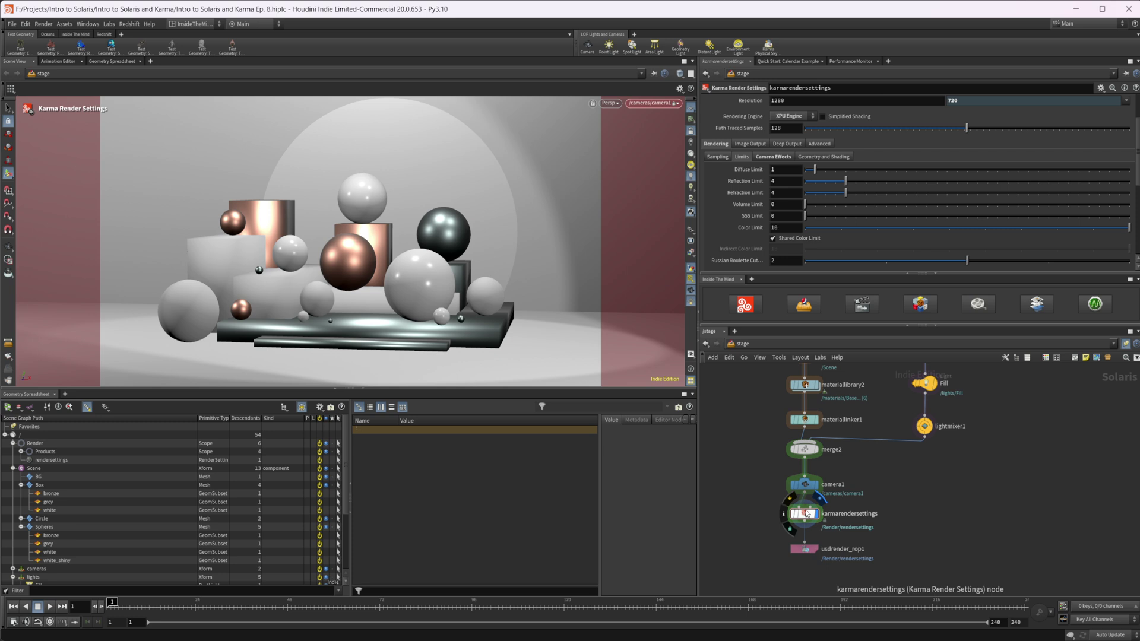
Step: Enable motion blur in the karmarendersettings camera effects to review its options, and disable it again
click(805, 514)
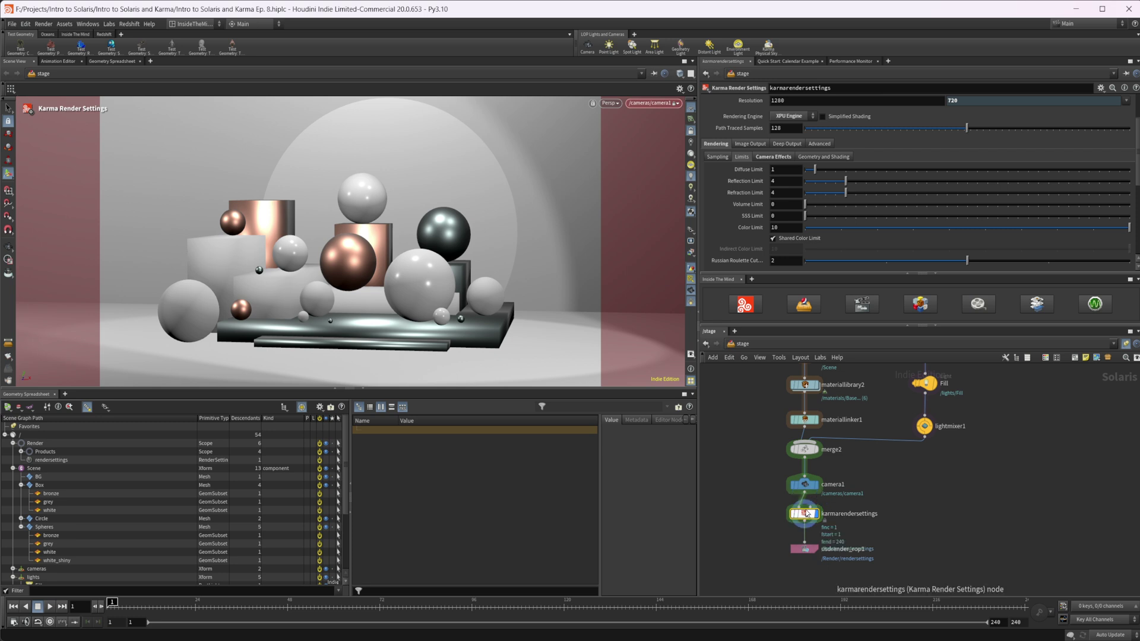
click(770, 158)
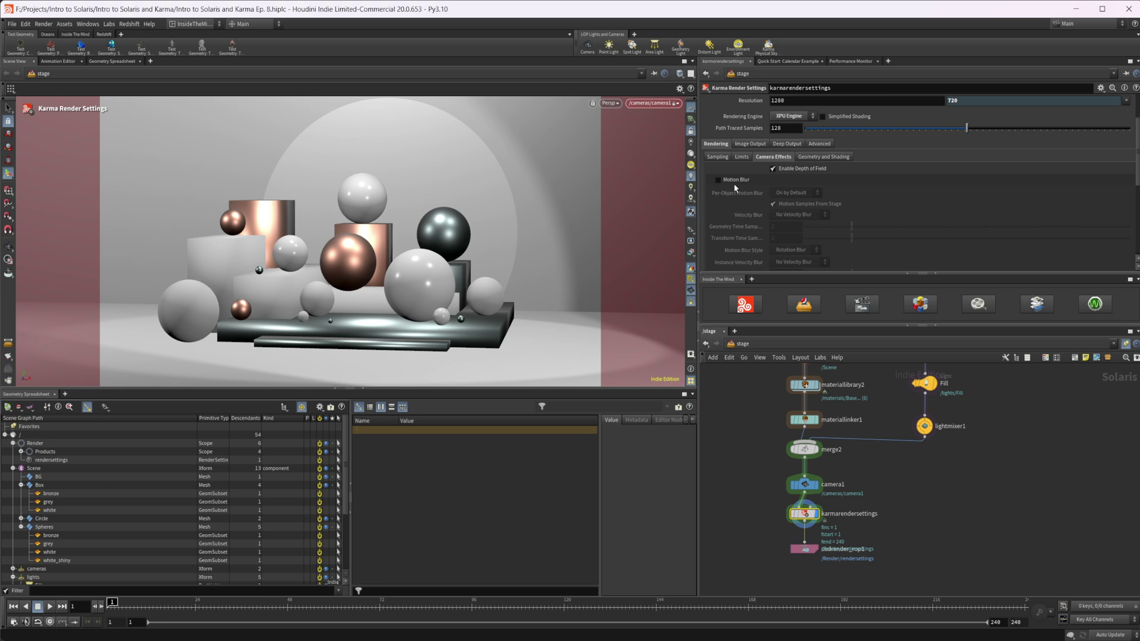
click(718, 180)
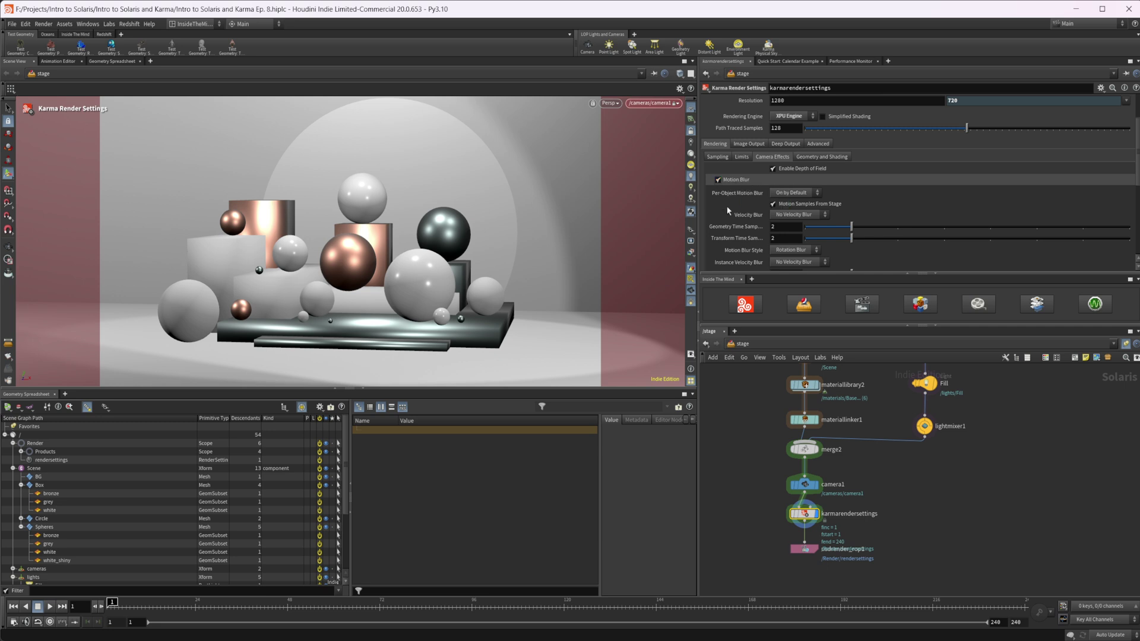
scroll(832, 244, down, 1)
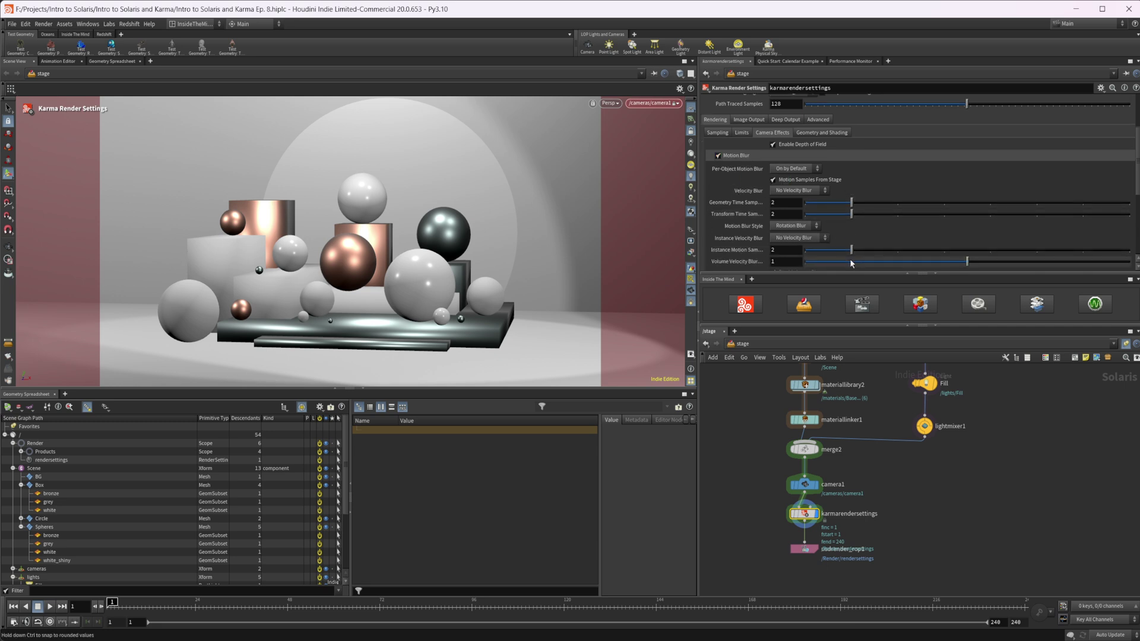
click(718, 156)
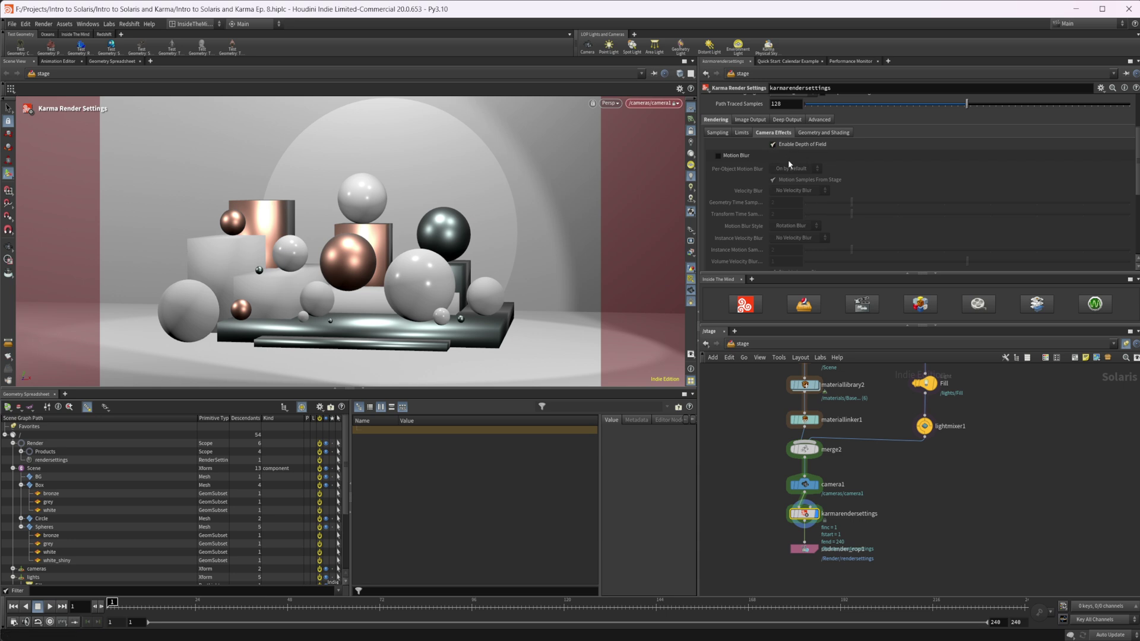
Step: Review the geometry and shading options and the AOV render variables of the karmarendersettings node
scroll(798, 182, up, 2)
click(804, 158)
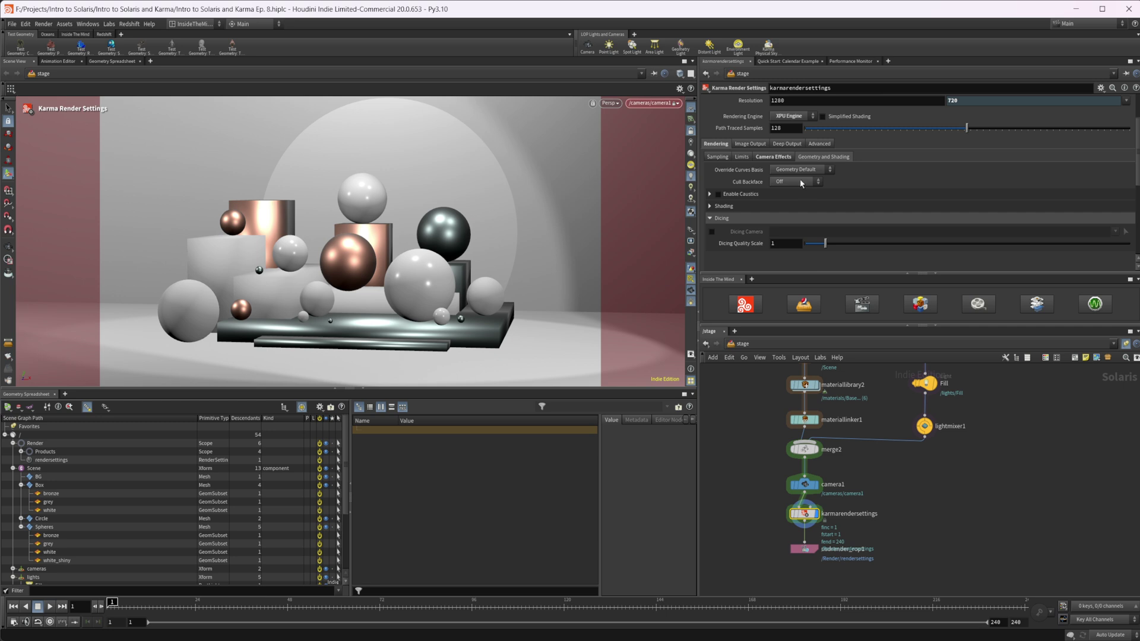
click(751, 144)
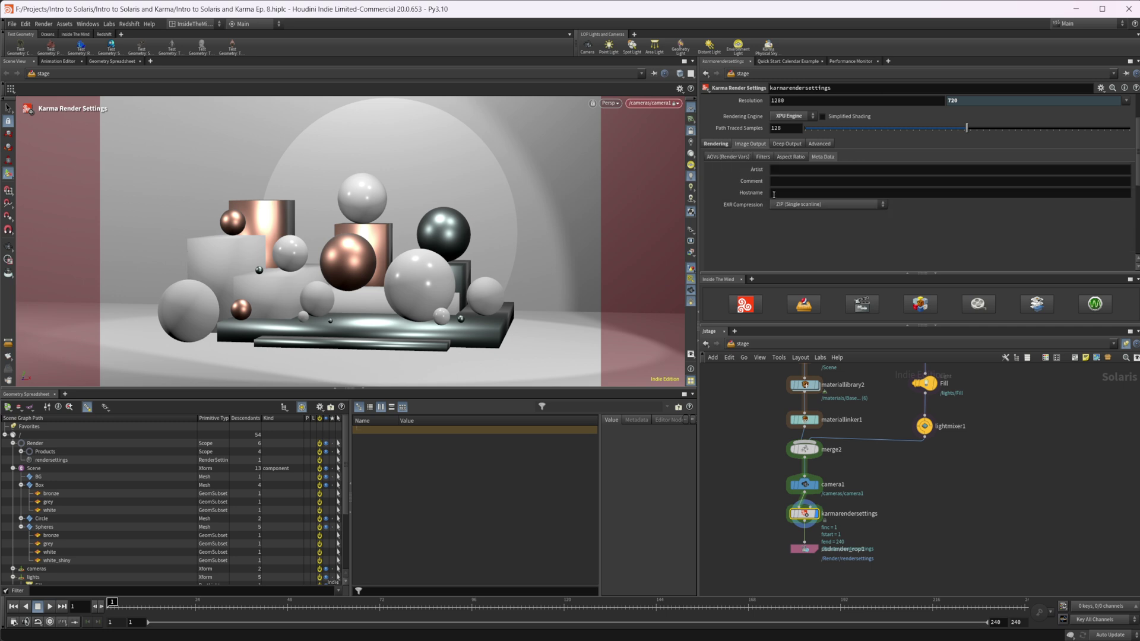
click(746, 157)
scroll(754, 205, down, 2)
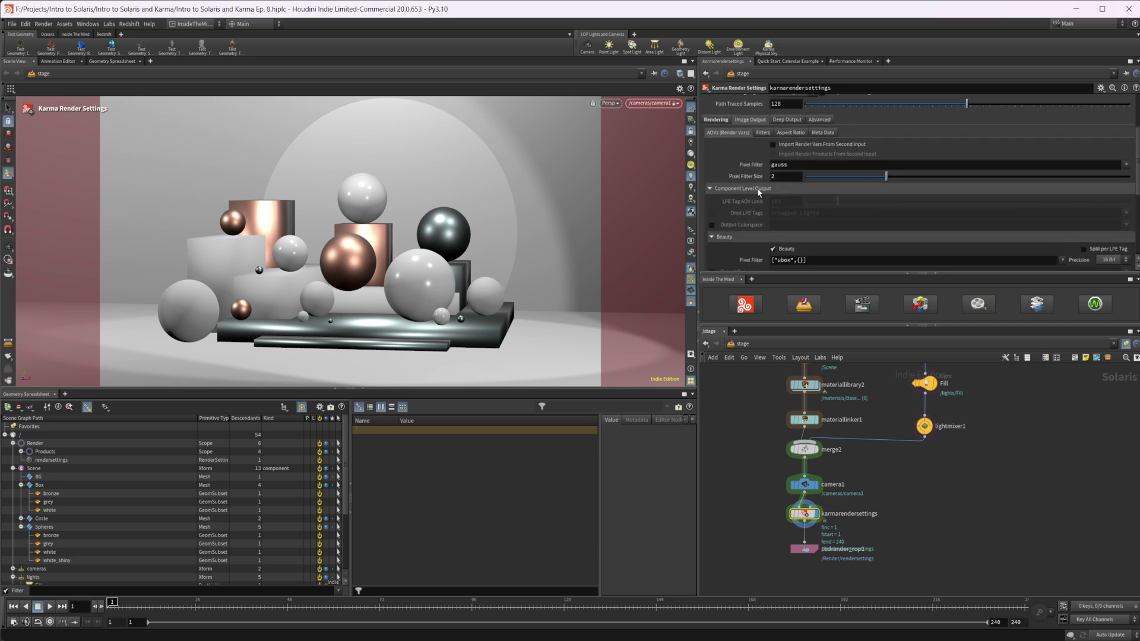
scroll(753, 203, down, 5)
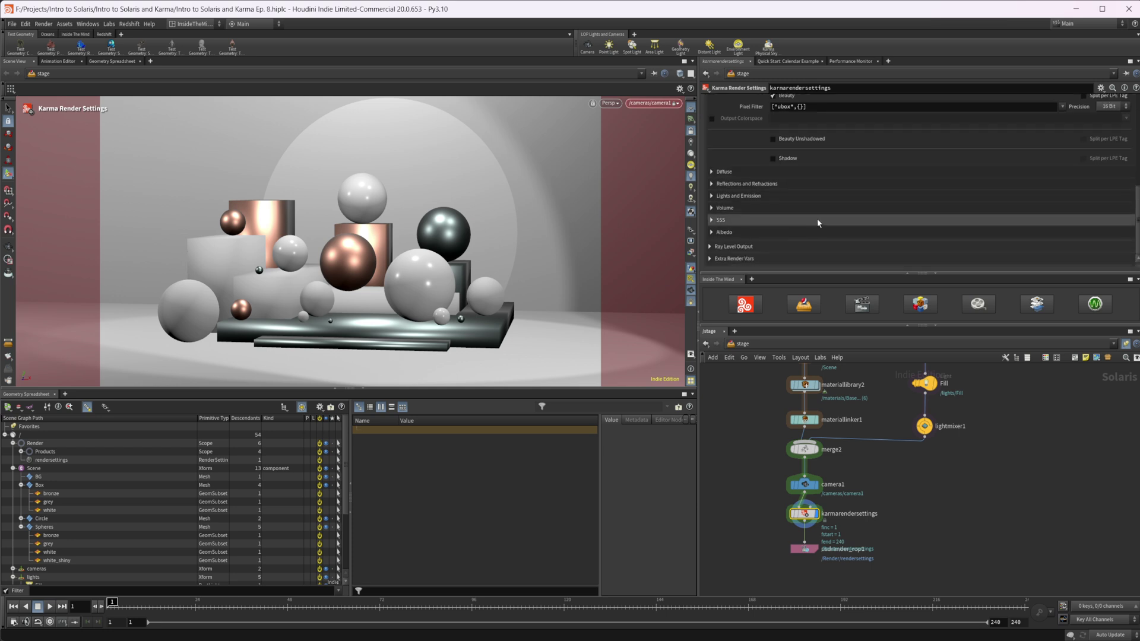
scroll(814, 222, up, 1)
scroll(814, 227, up, 5)
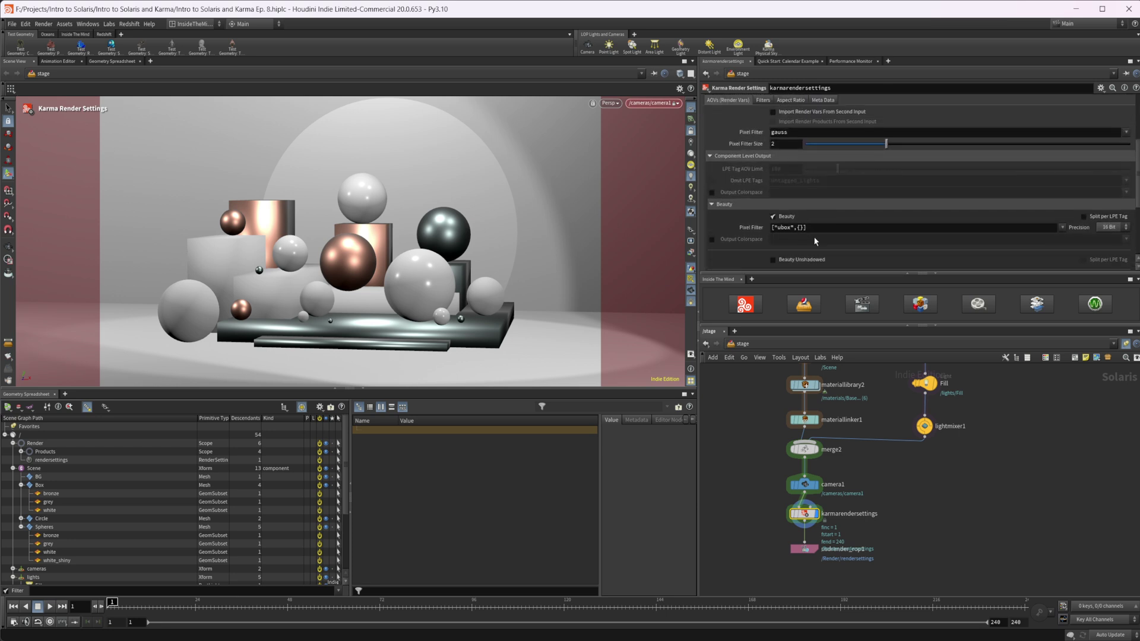
scroll(797, 203, up, 3)
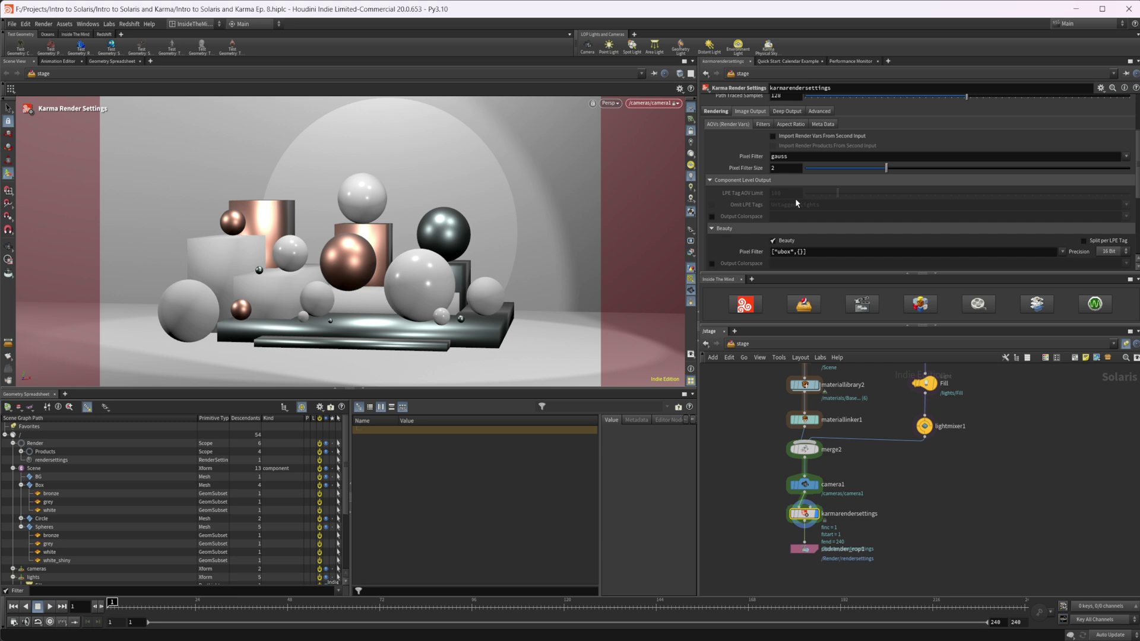
Step: Examine the available denoiser and tone map choices in the image output filters without changing them
click(763, 149)
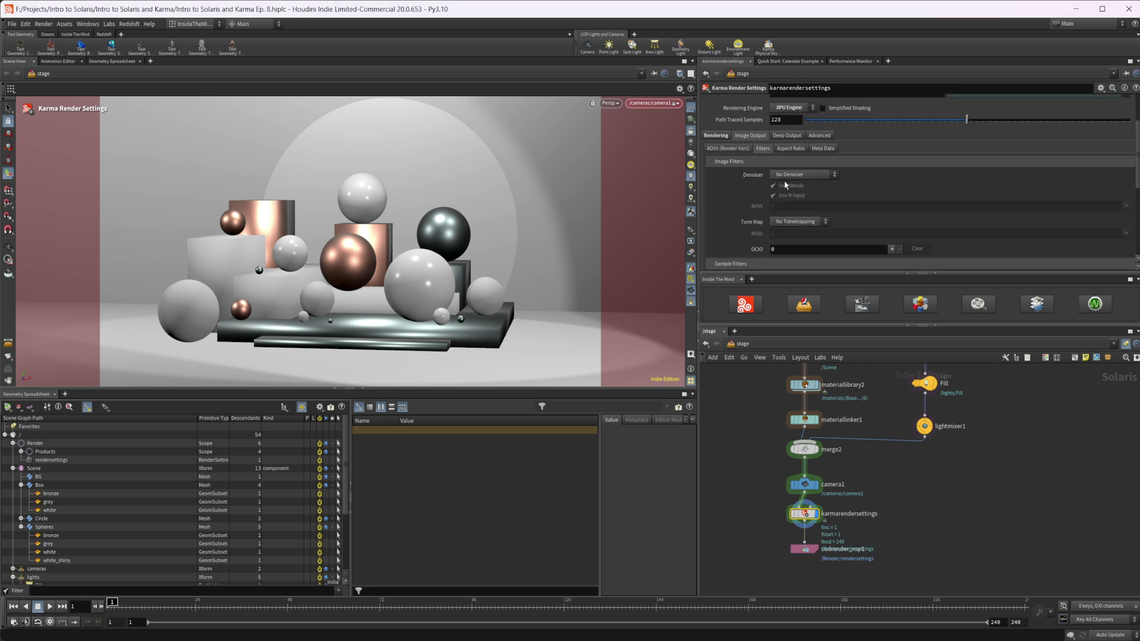
click(796, 175)
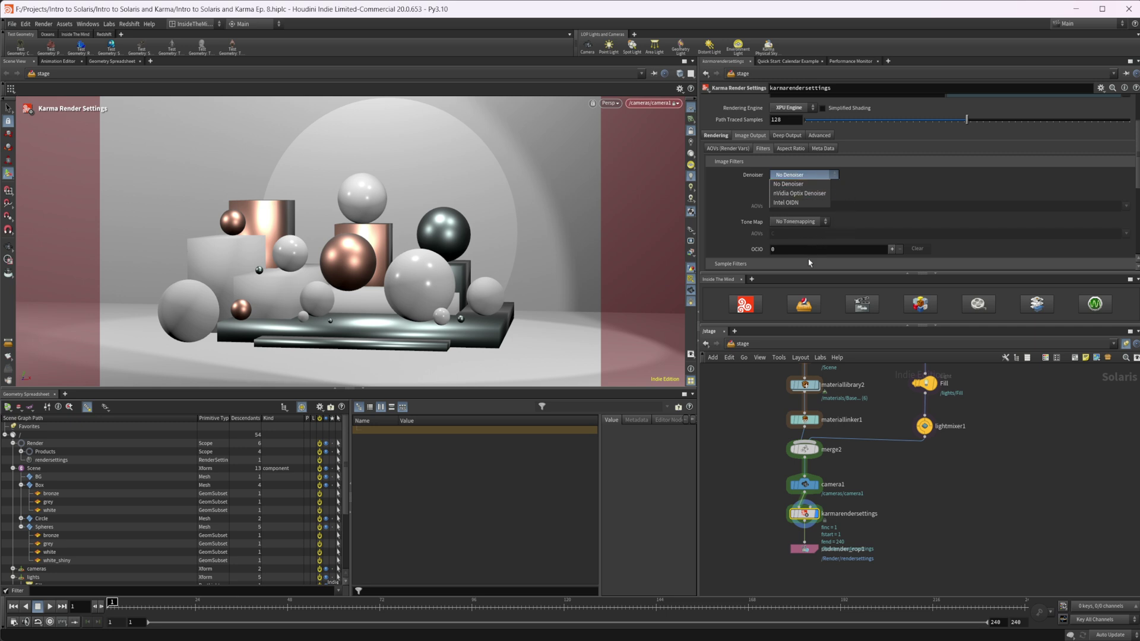
click(858, 191)
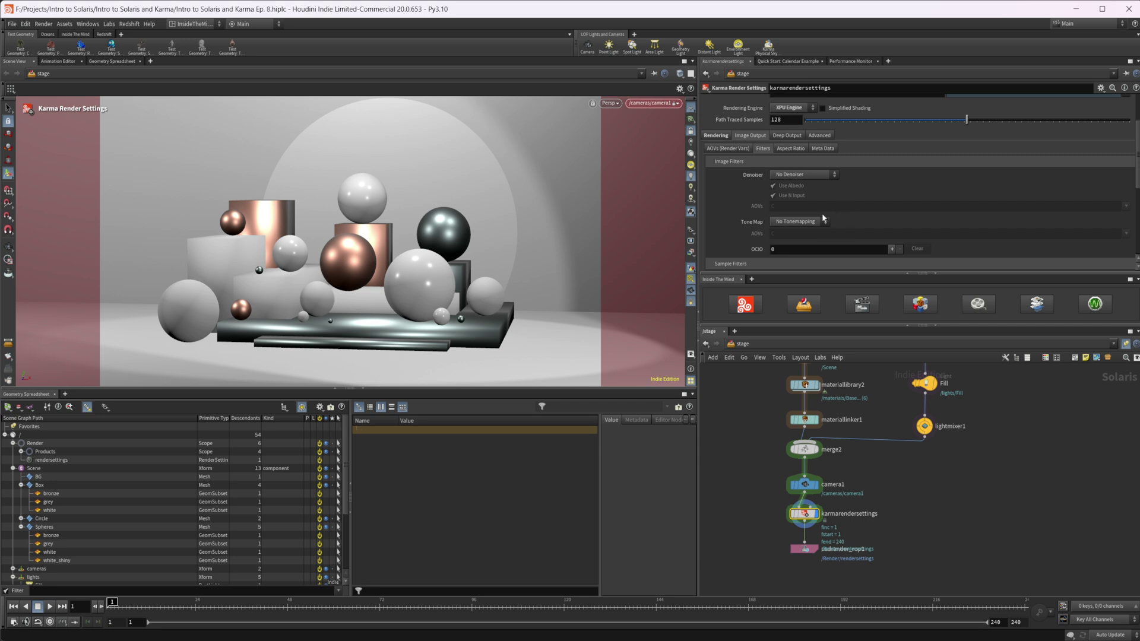
click(778, 222)
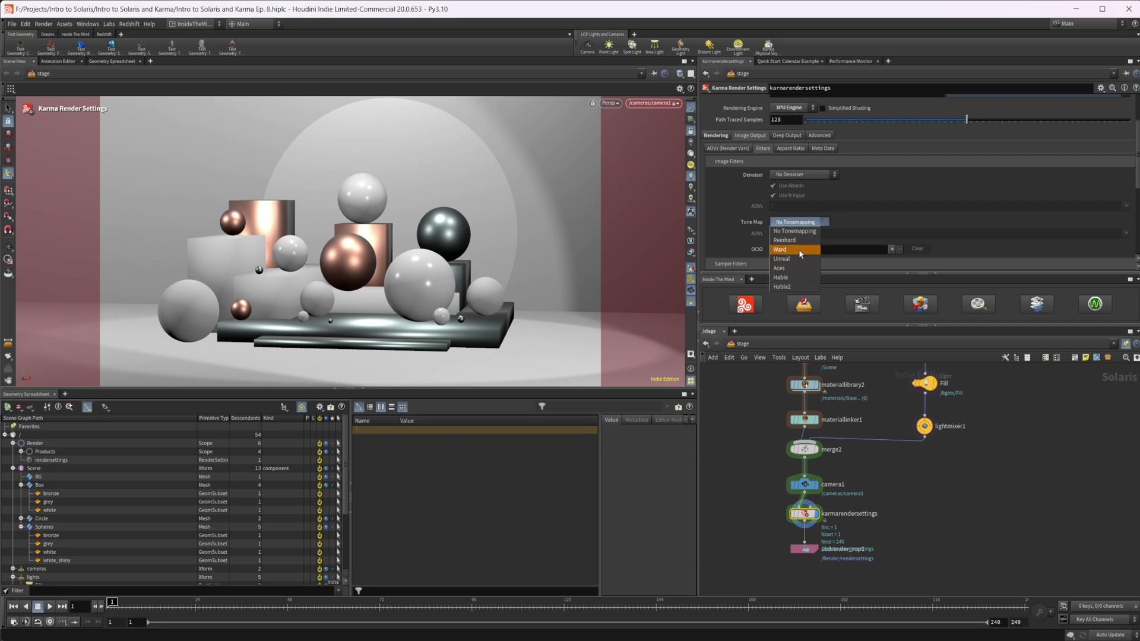
click(859, 209)
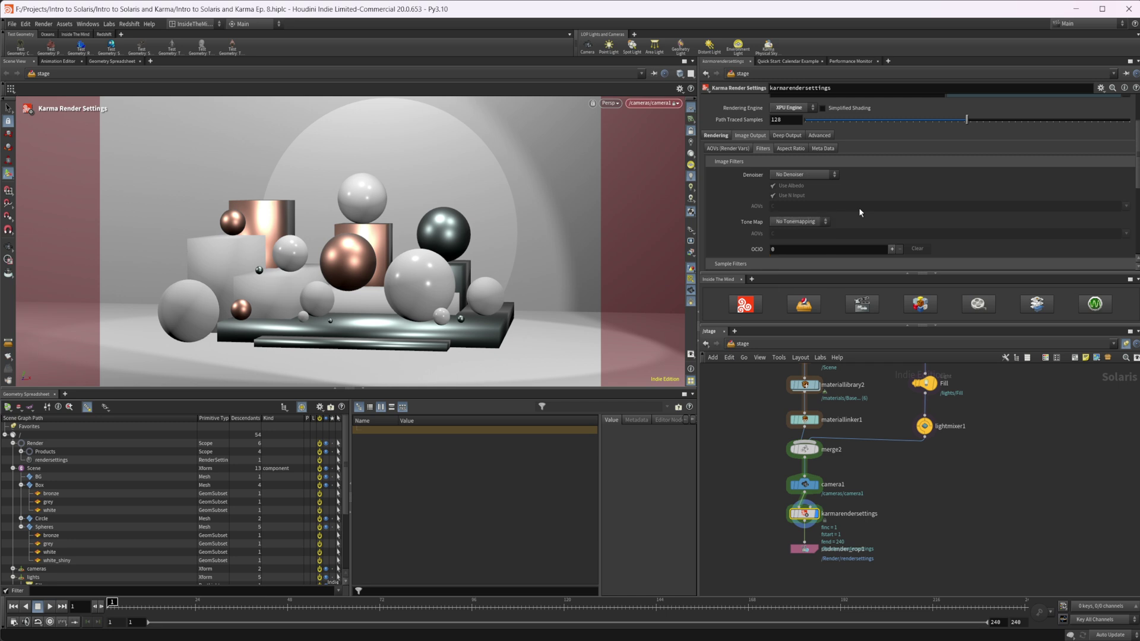
Step: Add one OCIO entry to the image filters of the karmarendersettings node
click(892, 248)
scroll(881, 219, down, 3)
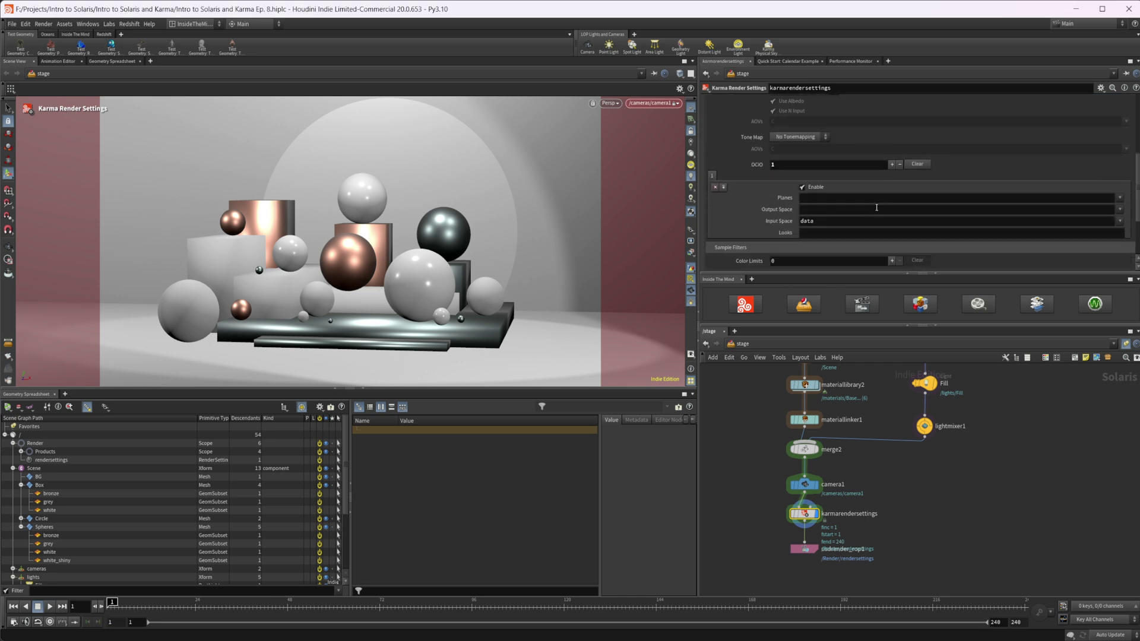
Step: Remove the OCIO entry from the image filters of the karmarendersettings node
click(900, 164)
scroll(853, 226, up, 3)
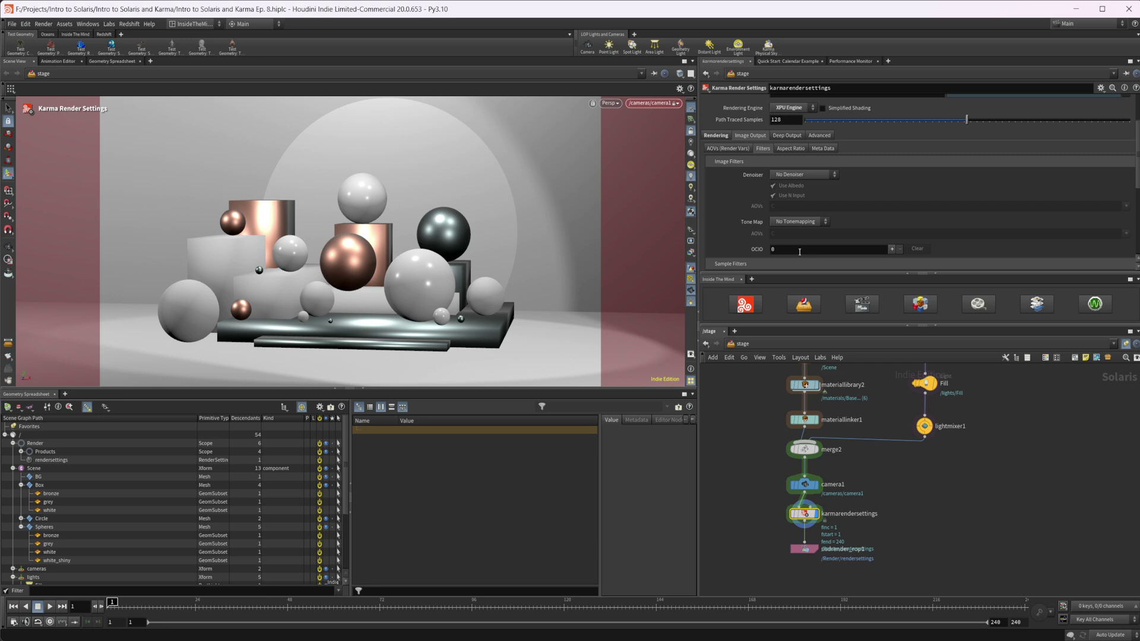
Step: Review the aspect ratio, metadata and deep output options of the karmarendersettings node
click(791, 148)
click(824, 150)
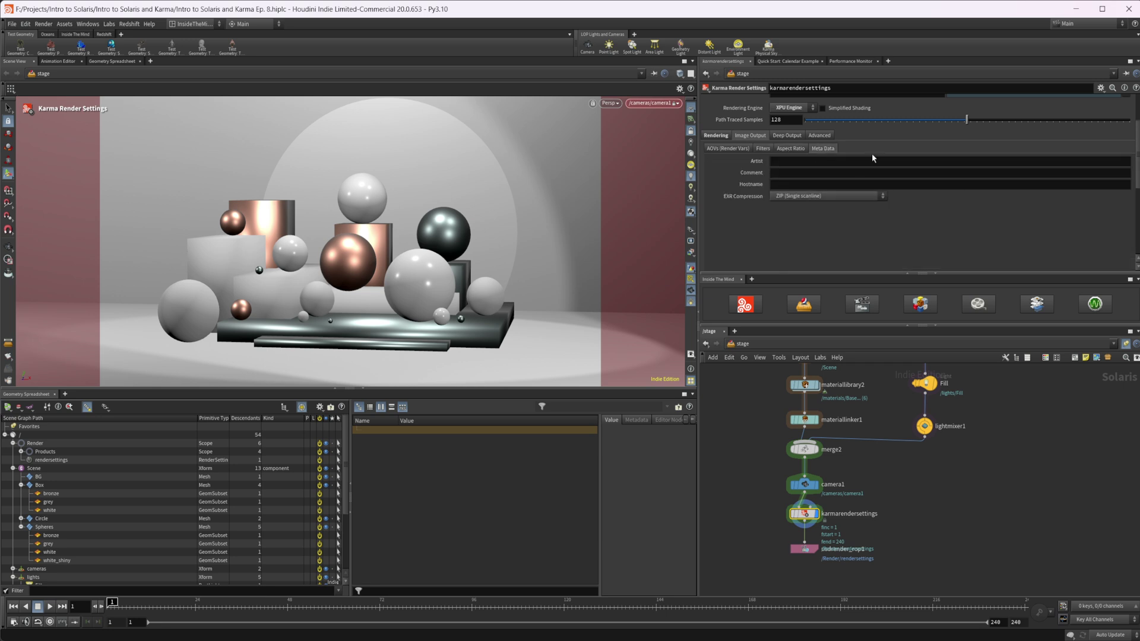
click(787, 136)
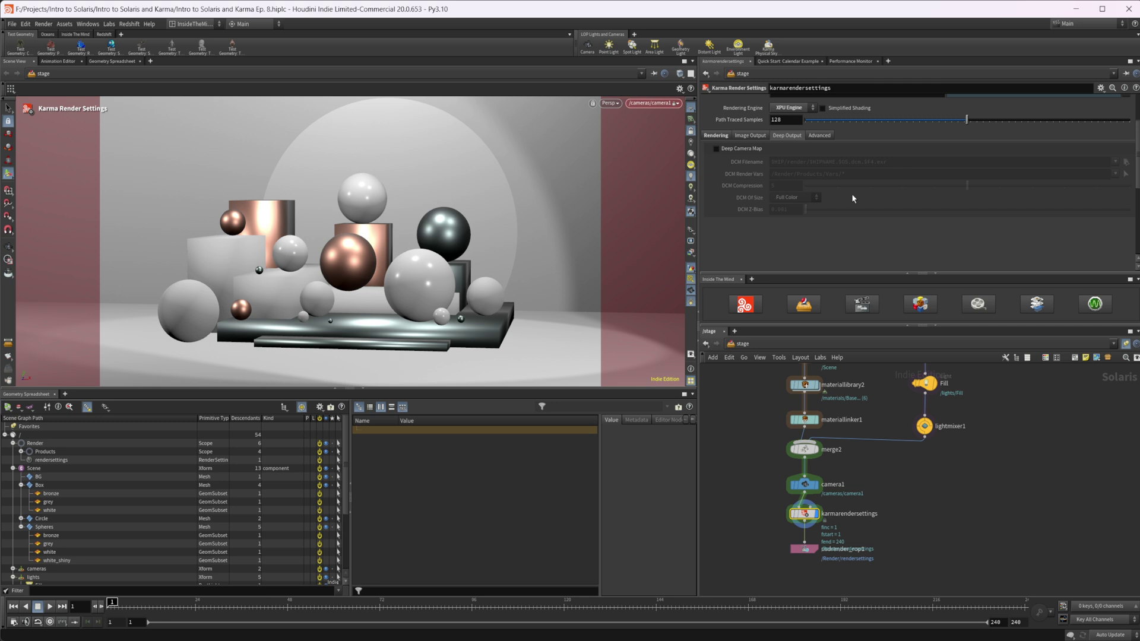
Step: Examine the advanced bucket and caching options of karmarendersettings, including the image mode choices, without changing them
click(820, 136)
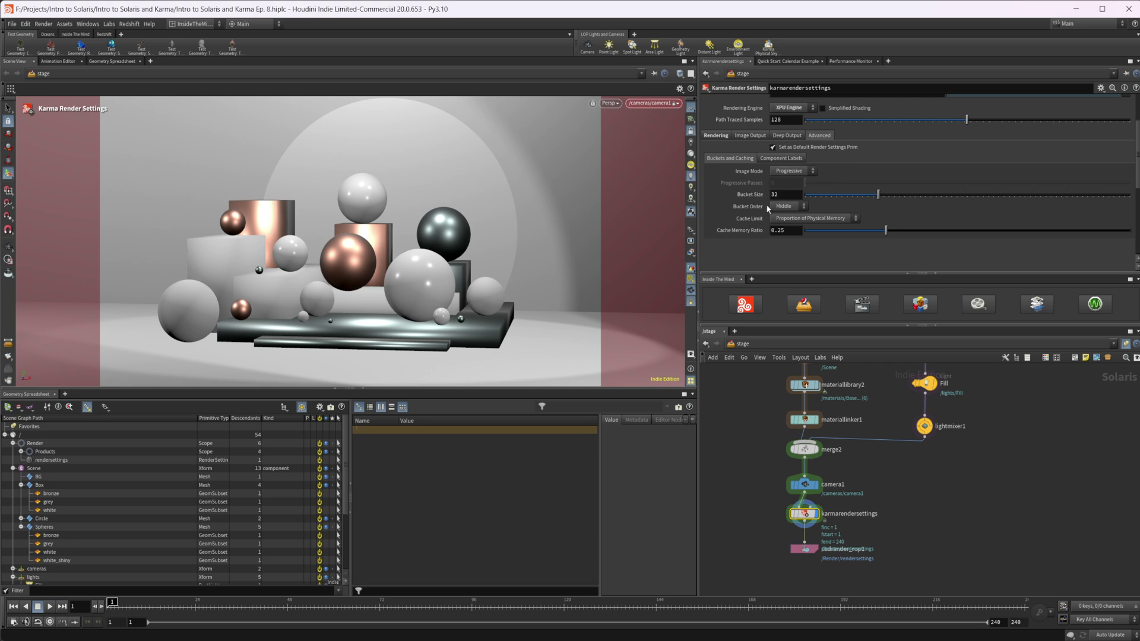
click(790, 171)
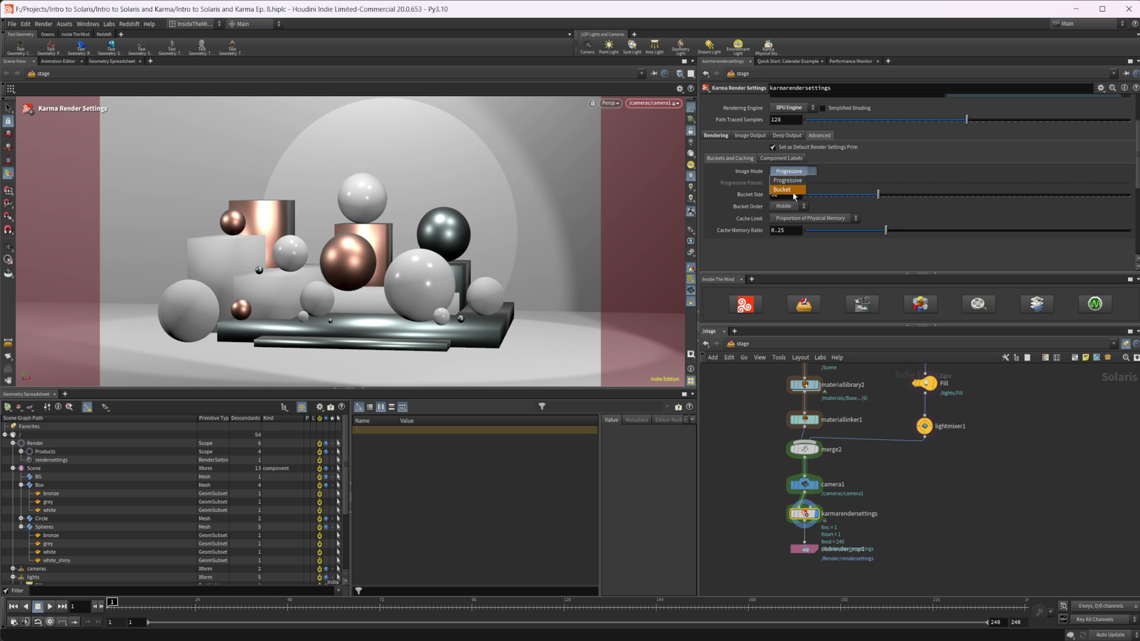
click(838, 178)
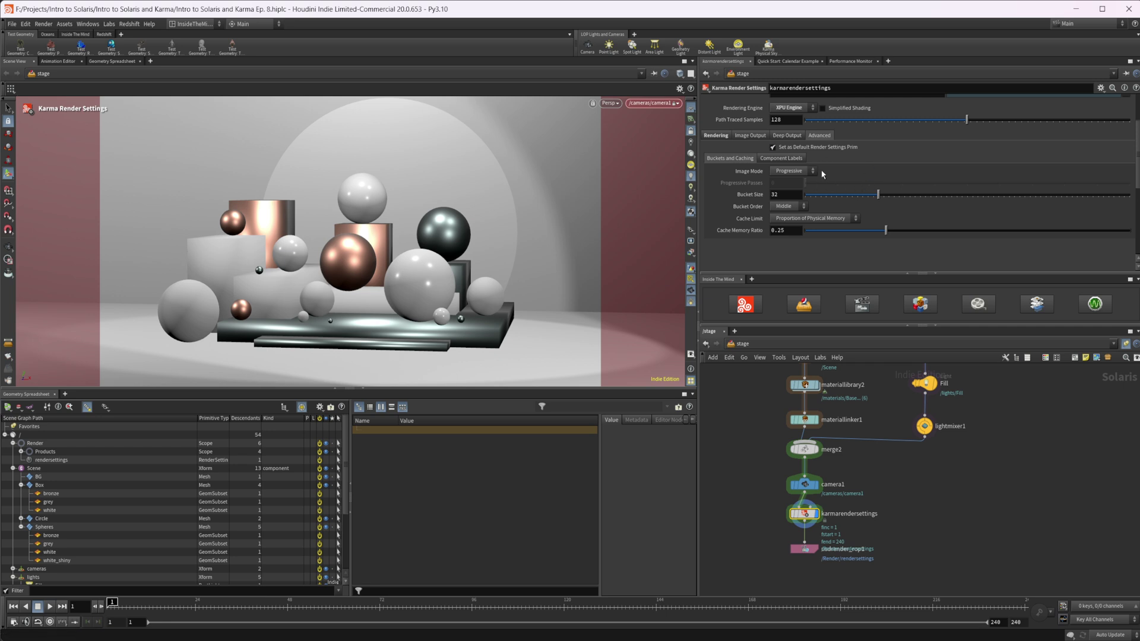
click(790, 171)
click(790, 171)
Step: Review the render options of the usdrender_rop1 node, including the available resolution overrides, without changing them
click(803, 549)
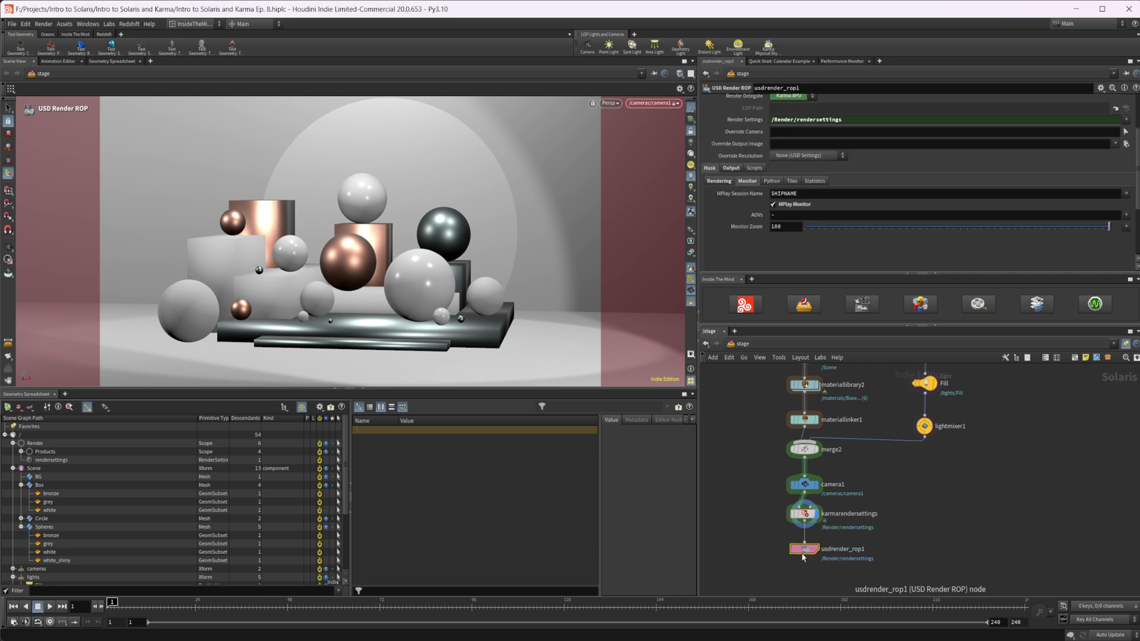
scroll(762, 205, up, 3)
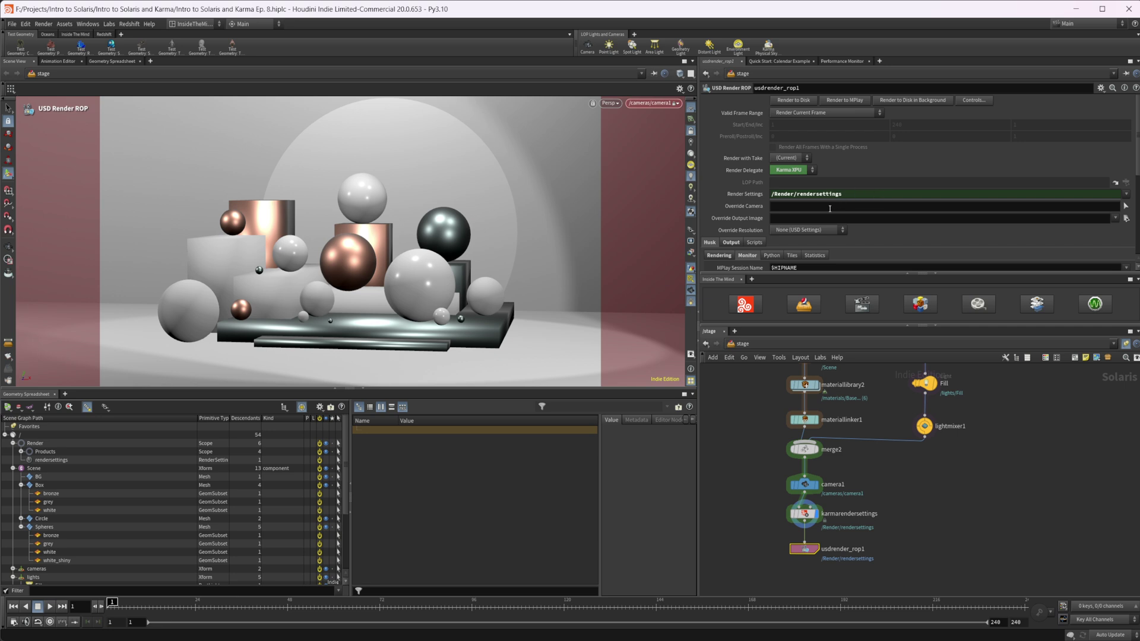
click(788, 231)
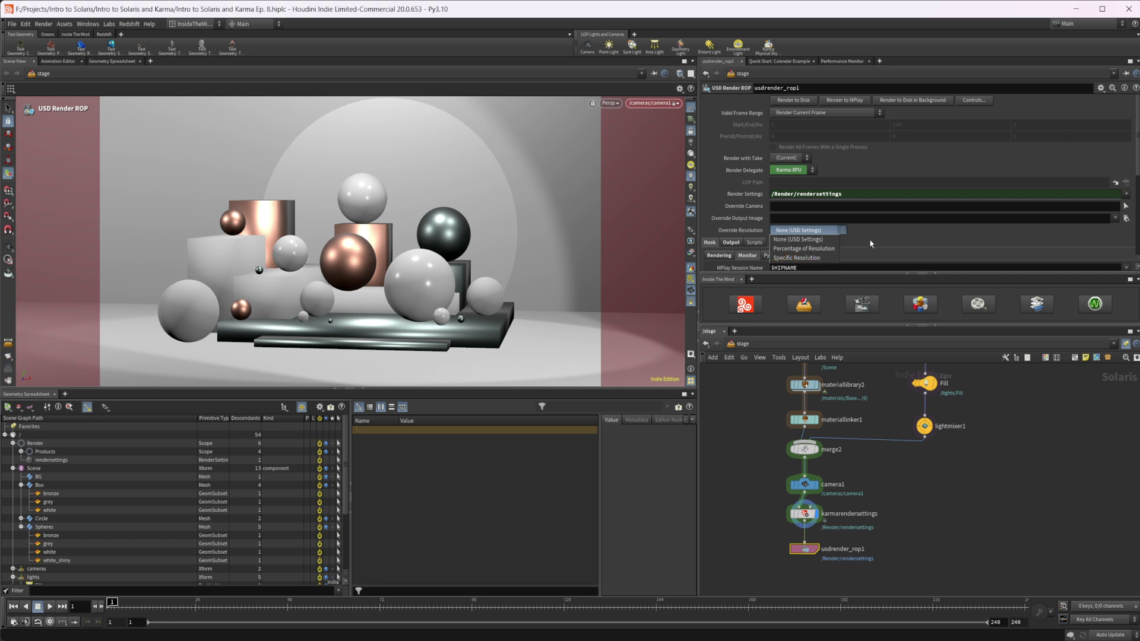
click(884, 233)
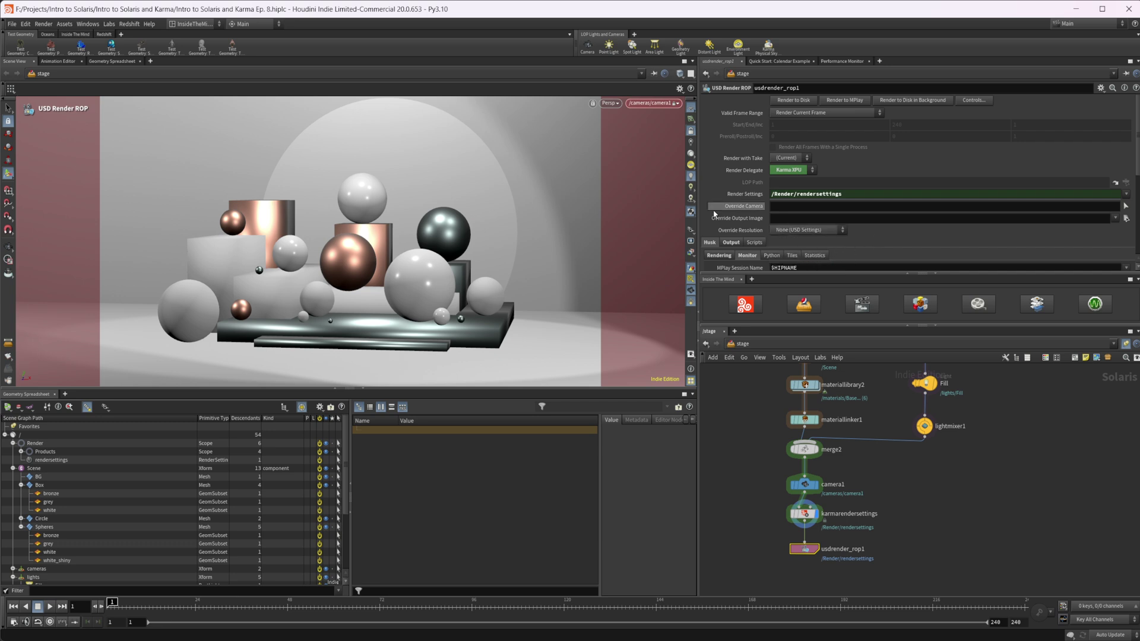
Step: Return to the karmarendersettings node and review its rendering options, output picture, camera and resolution
click(805, 514)
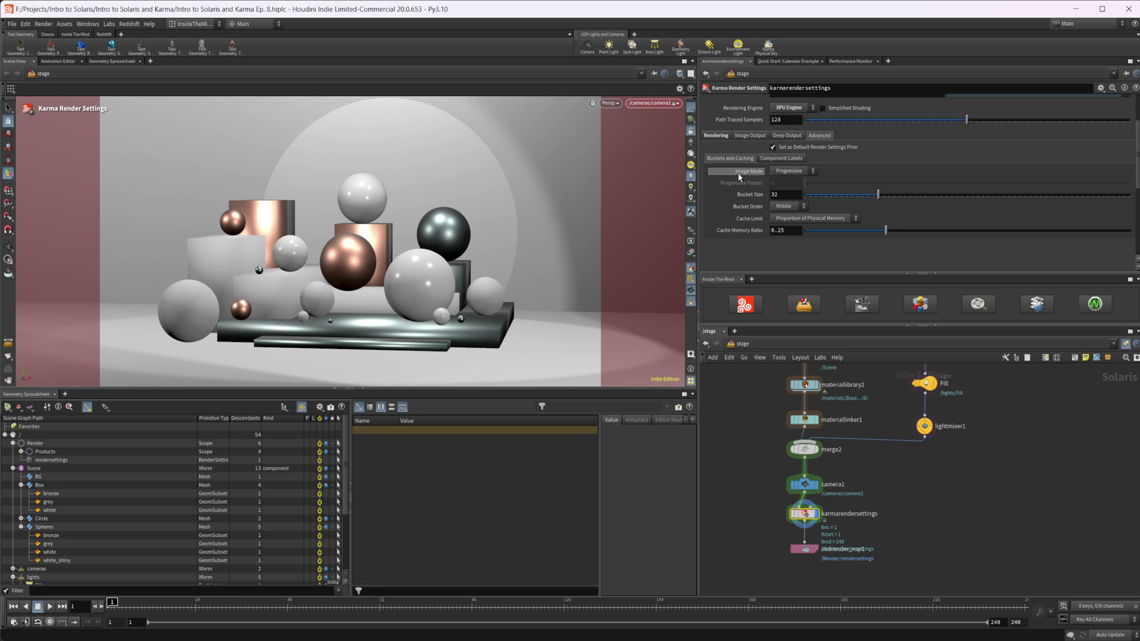
click(717, 136)
scroll(796, 166, up, 3)
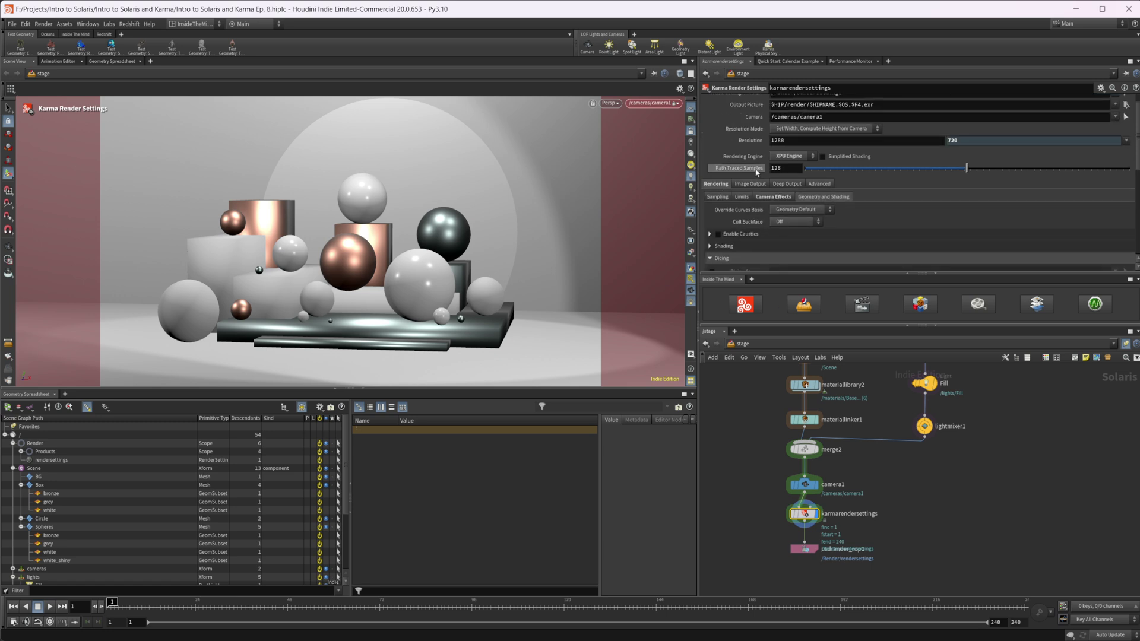
Step: Examine the rendering and monitor options of the usdrender_rop1 node
click(805, 549)
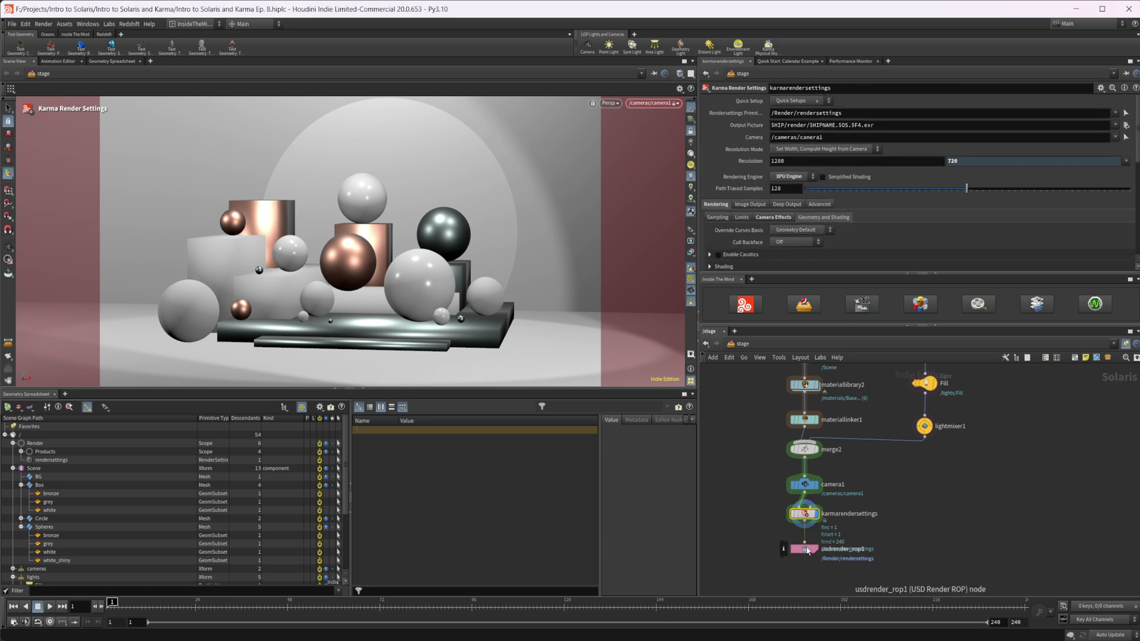
scroll(766, 220, down, 2)
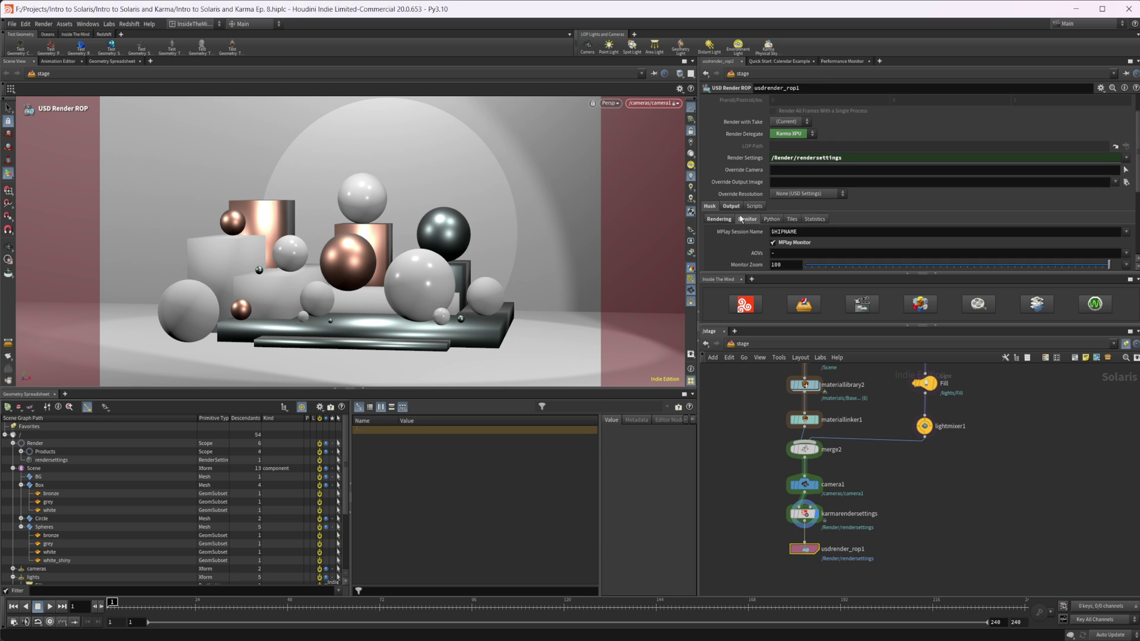
click(720, 218)
scroll(740, 231, down, 2)
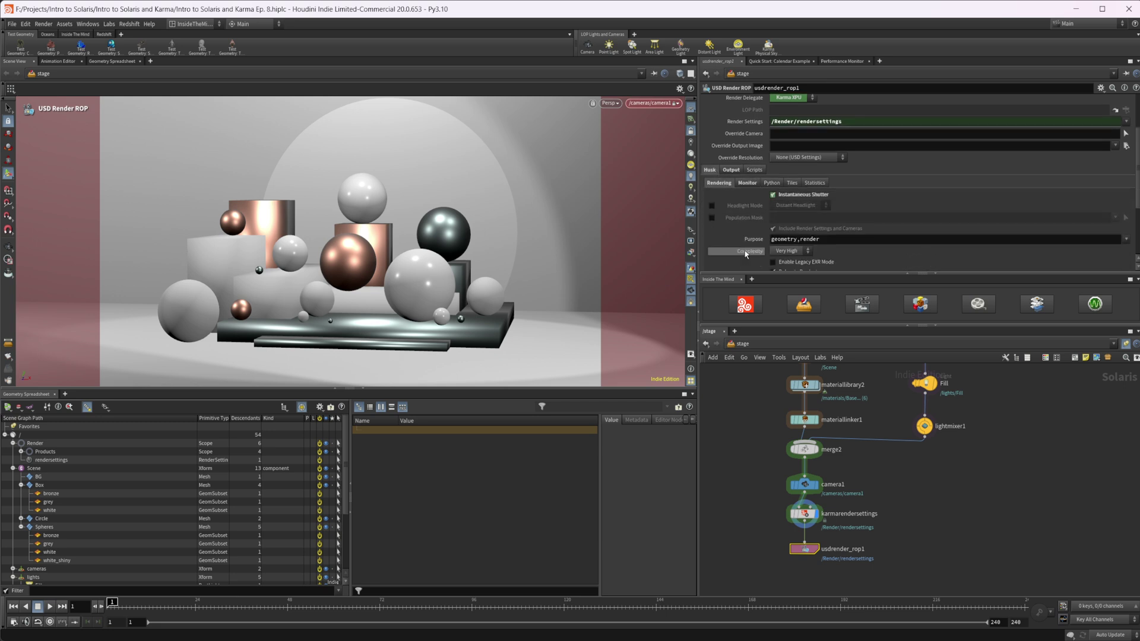
click(746, 184)
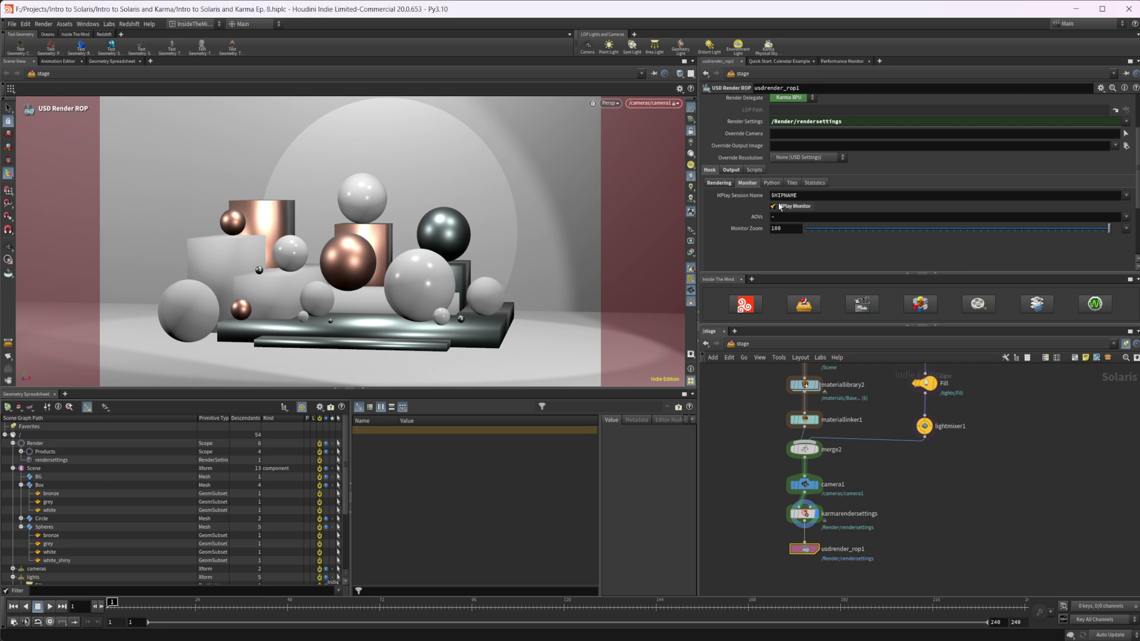
Step: Disable the MPlay Monitor of the usdrender_rop1 node and enable it again
click(805, 214)
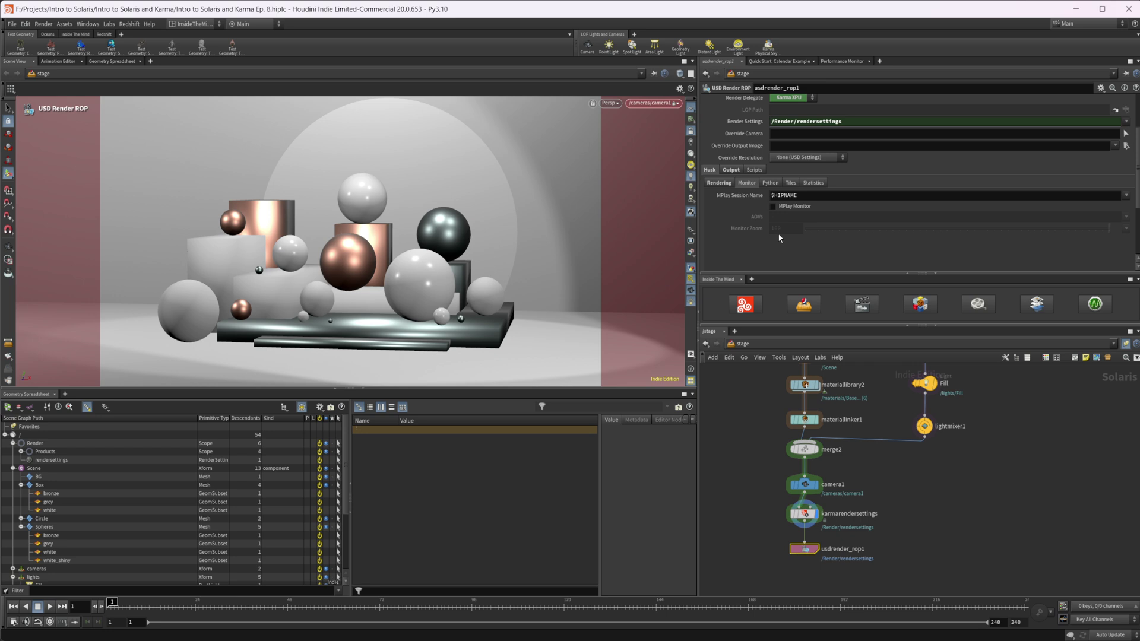
click(800, 209)
scroll(815, 245, up, 2)
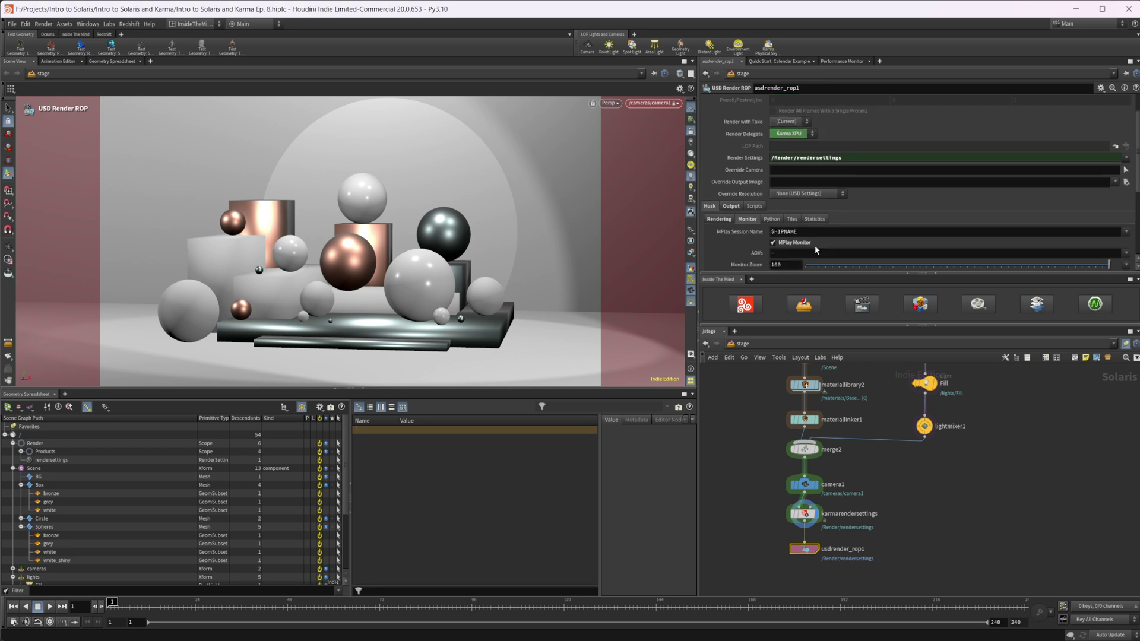
Step: Review the main usdrender_rop1 options and the viewport's Karma display options, and close the display options
scroll(819, 228, up, 2)
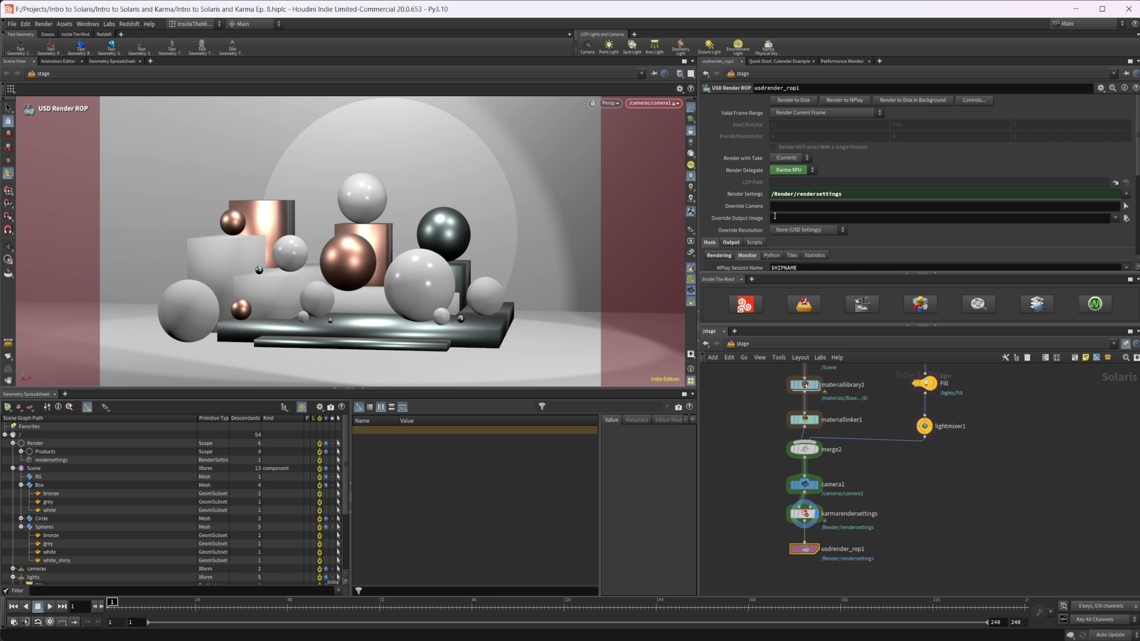
scroll(775, 215, down, 1)
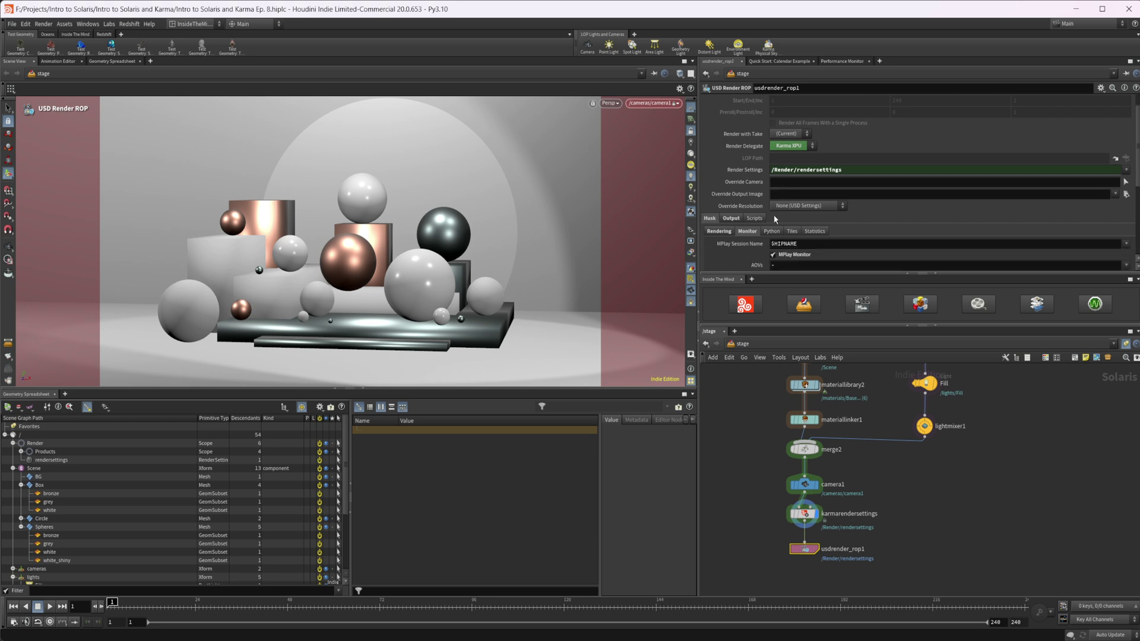
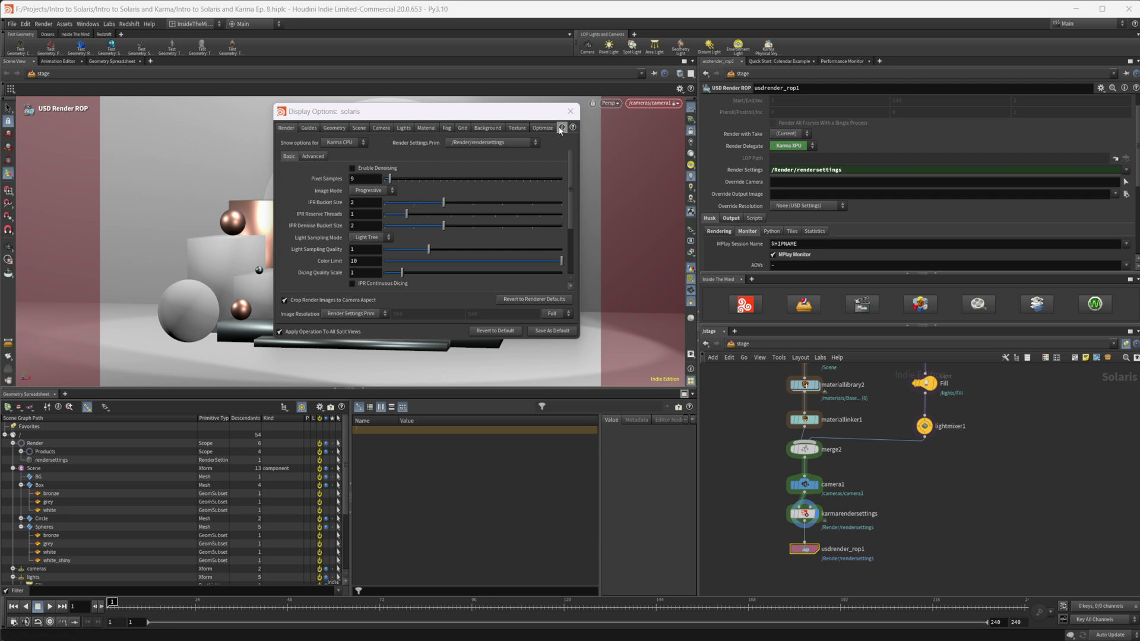
click(570, 111)
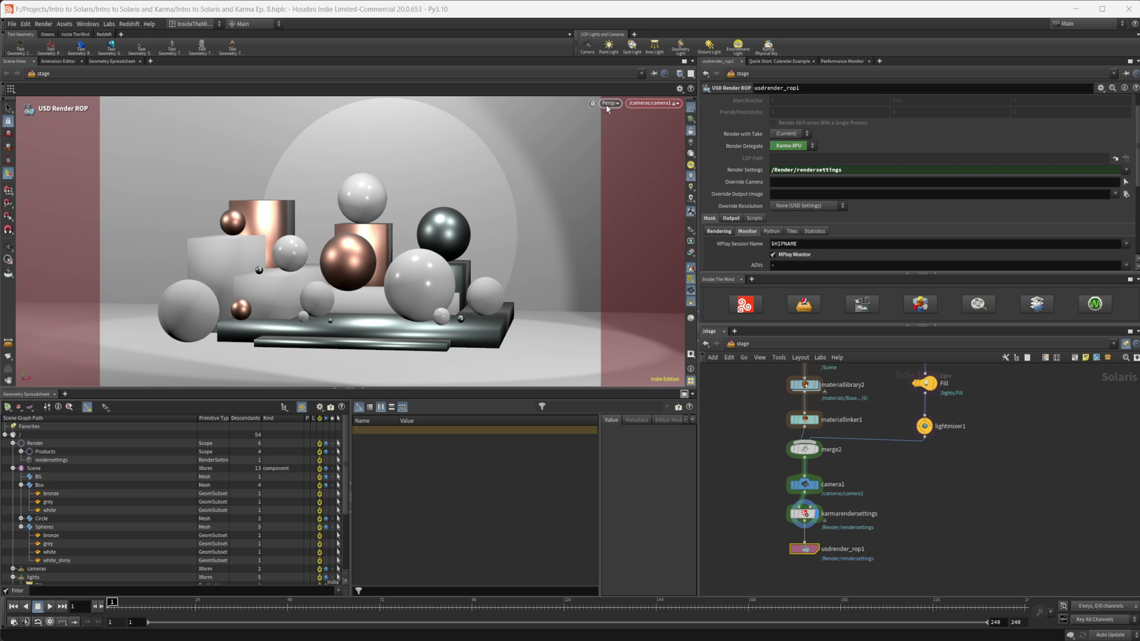
Step: Set the viewport's render settings source to Viewport Settings
click(608, 104)
mouse_move(627, 191)
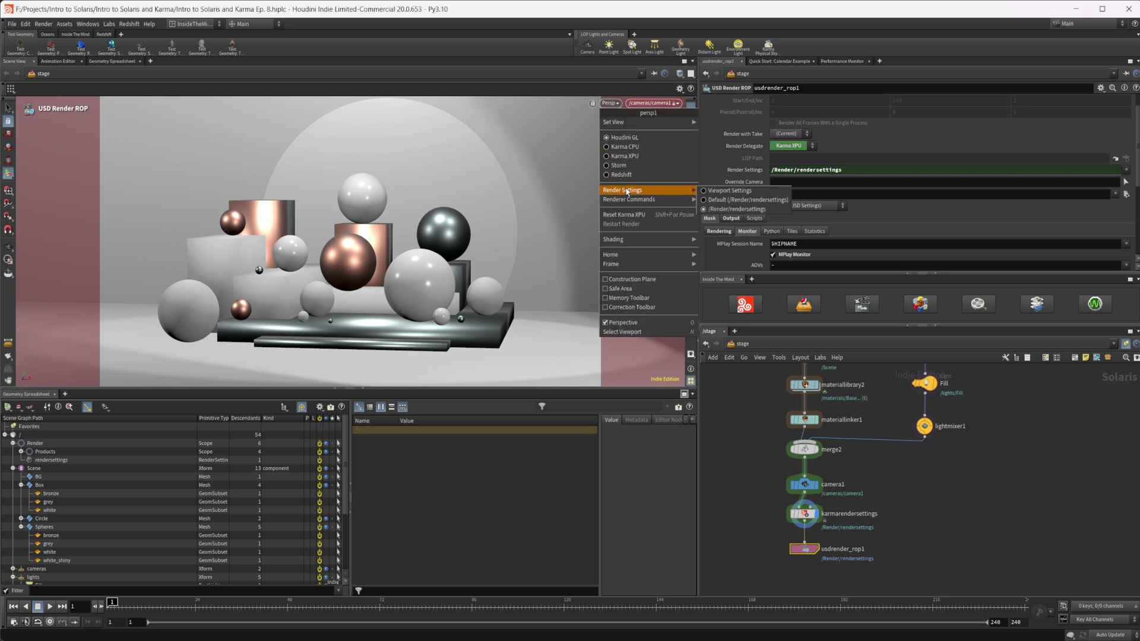
click(716, 191)
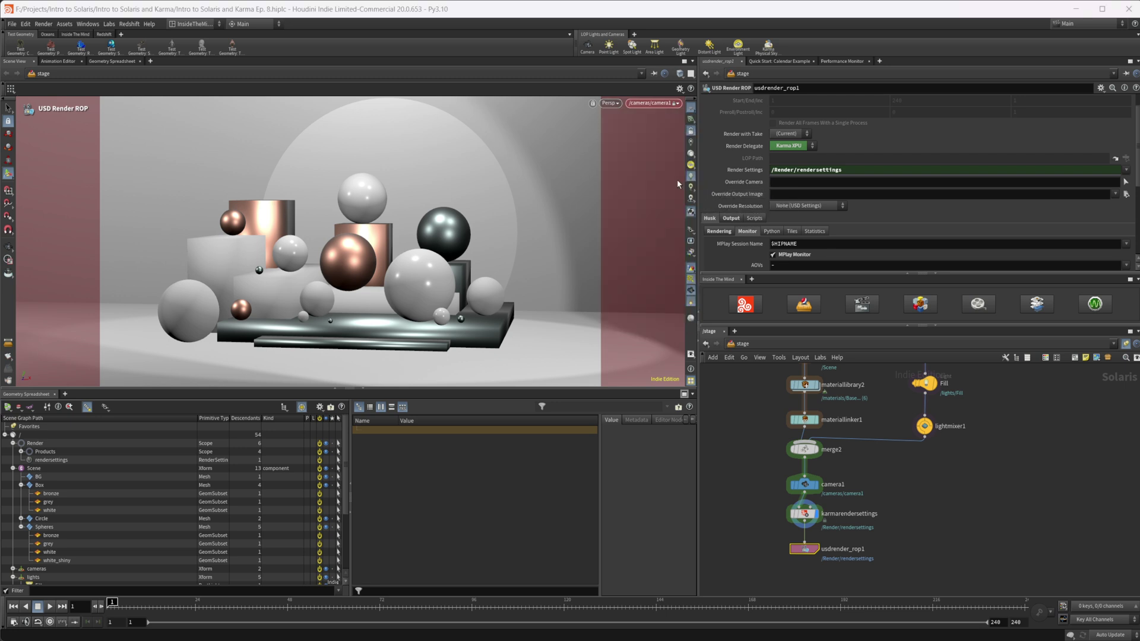
Step: Set the viewport's render settings source to Default (/Render/rendersettings) and render the view with Karma XPU
click(610, 104)
mouse_move(647, 190)
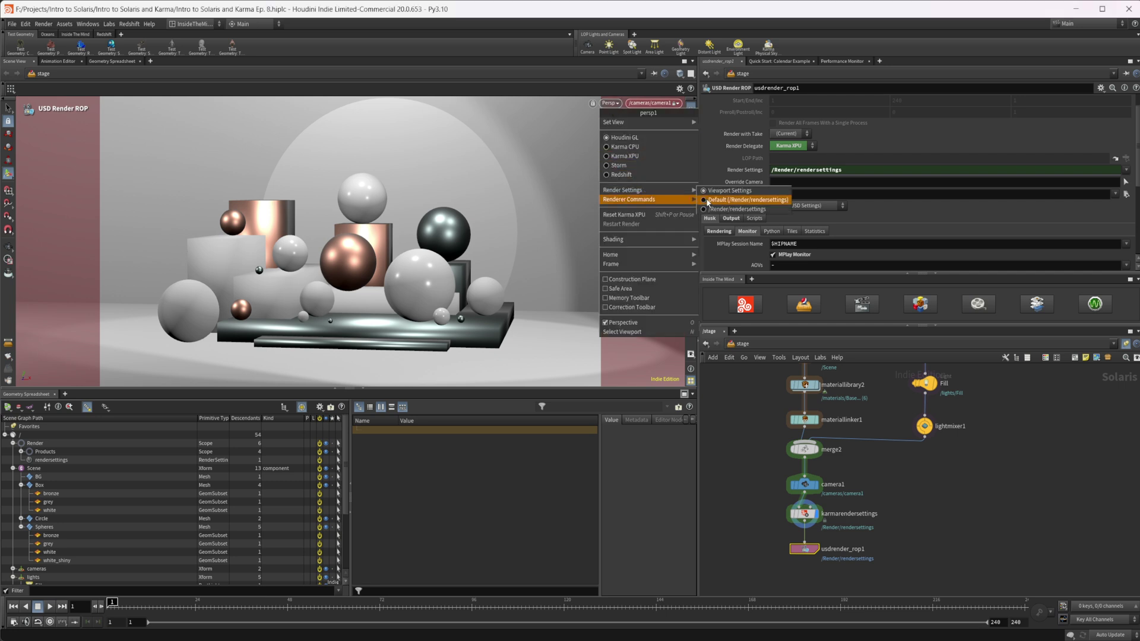
click(717, 201)
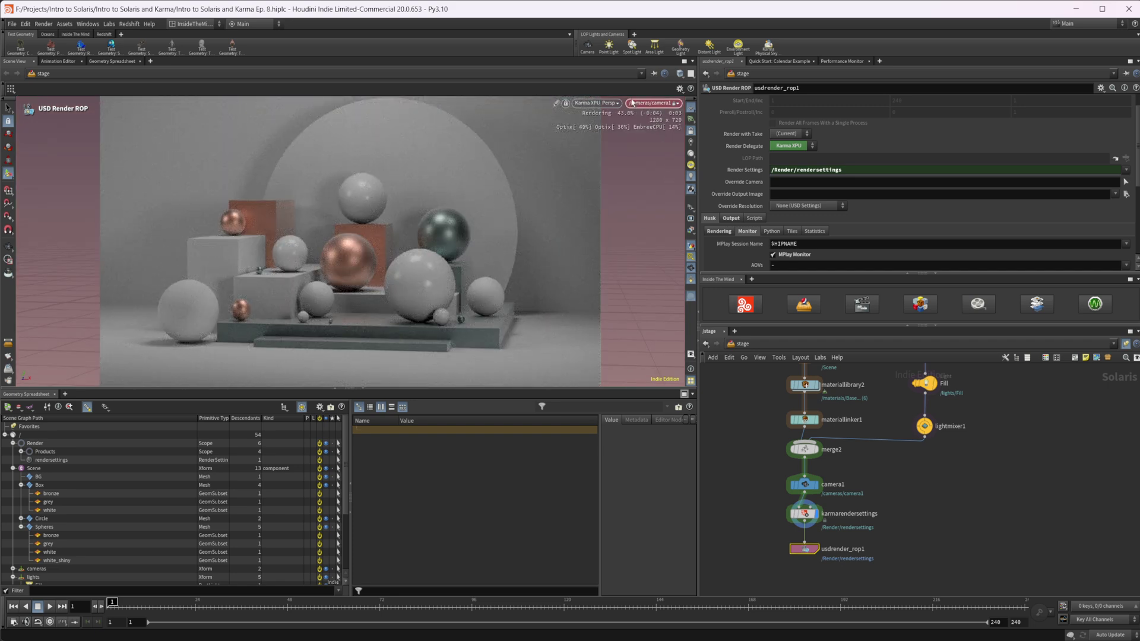
Step: Switch the Karma XPU viewport render to Viewport Settings and restart the render
click(596, 102)
mouse_move(613, 195)
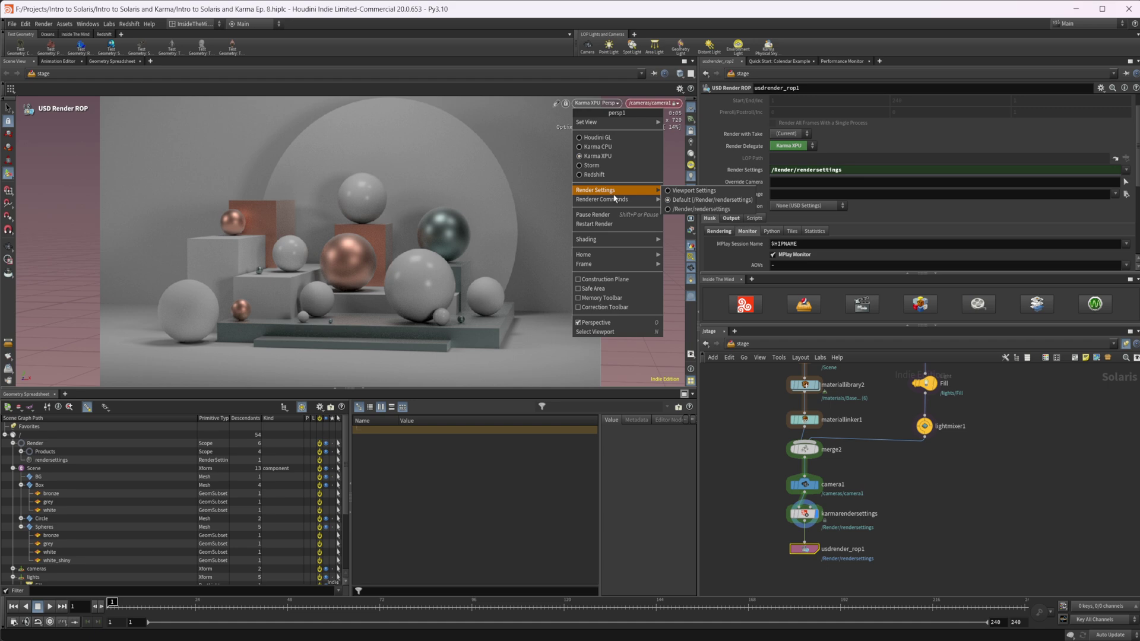
click(671, 198)
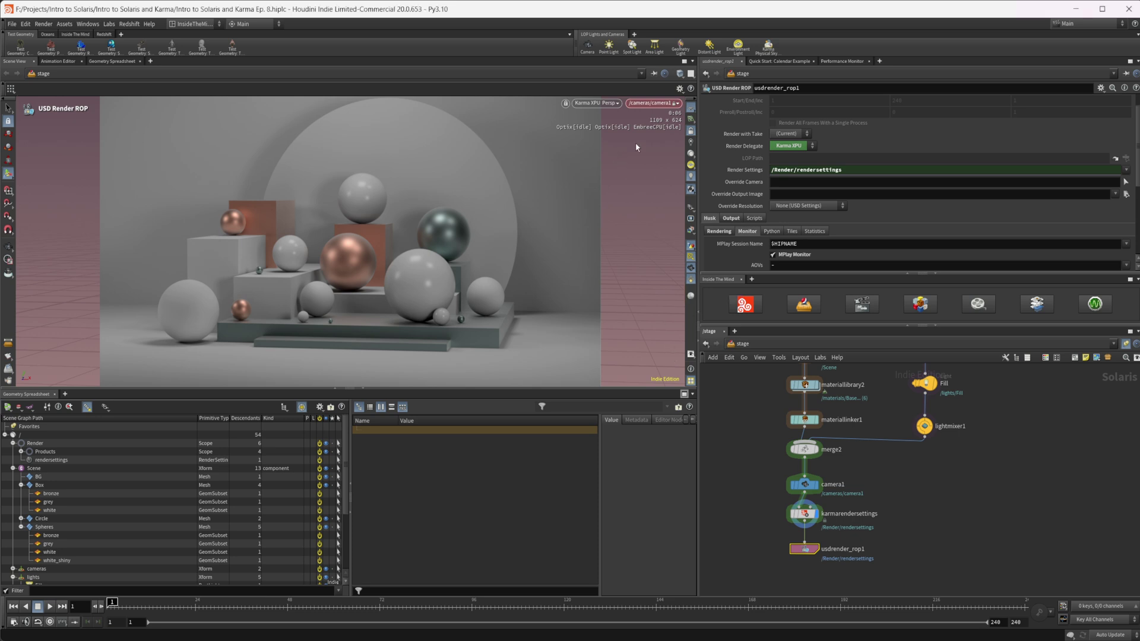
click(596, 103)
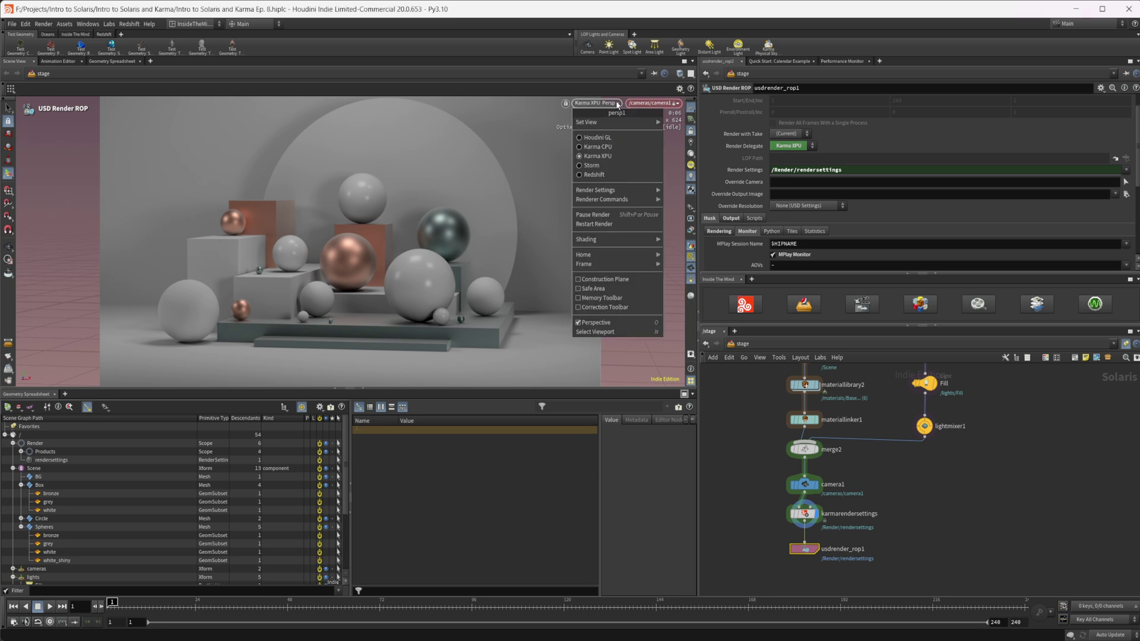
click(618, 225)
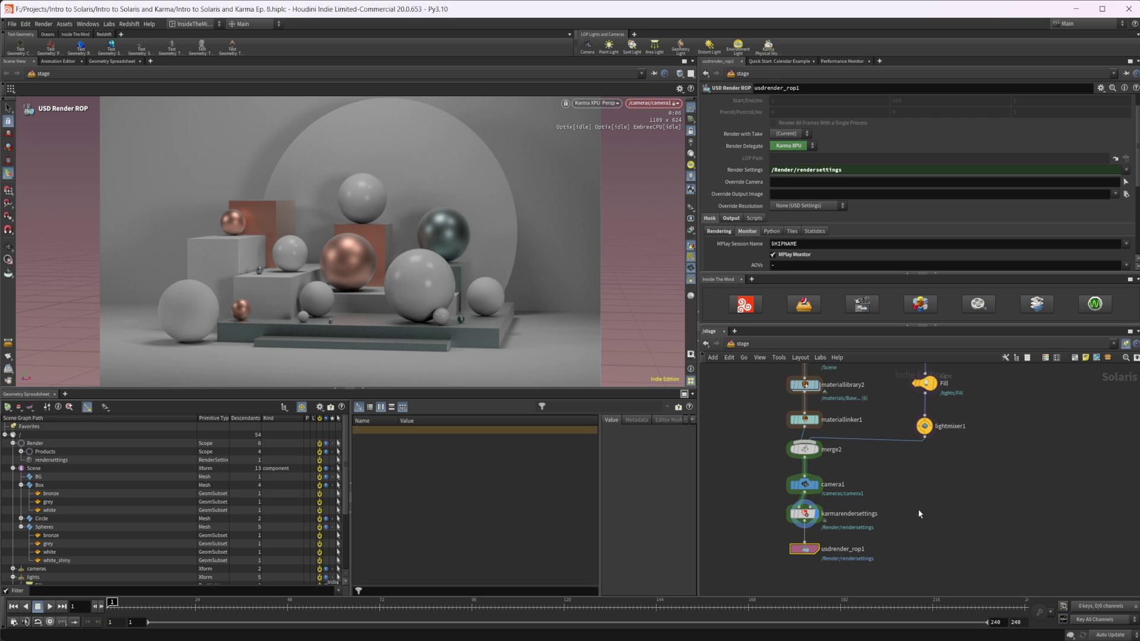
Step: Duplicate the karmarendersettings node and insert the copy between the original and usdrender_rop1
scroll(903, 517, down, 1)
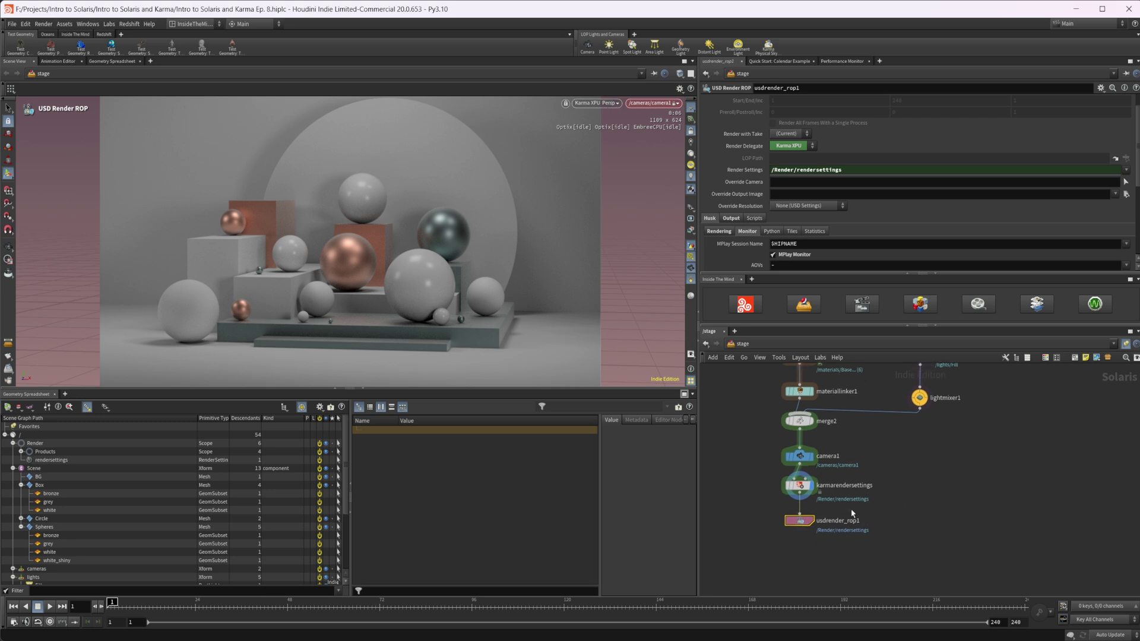
alt+drag(809, 493, 866, 510)
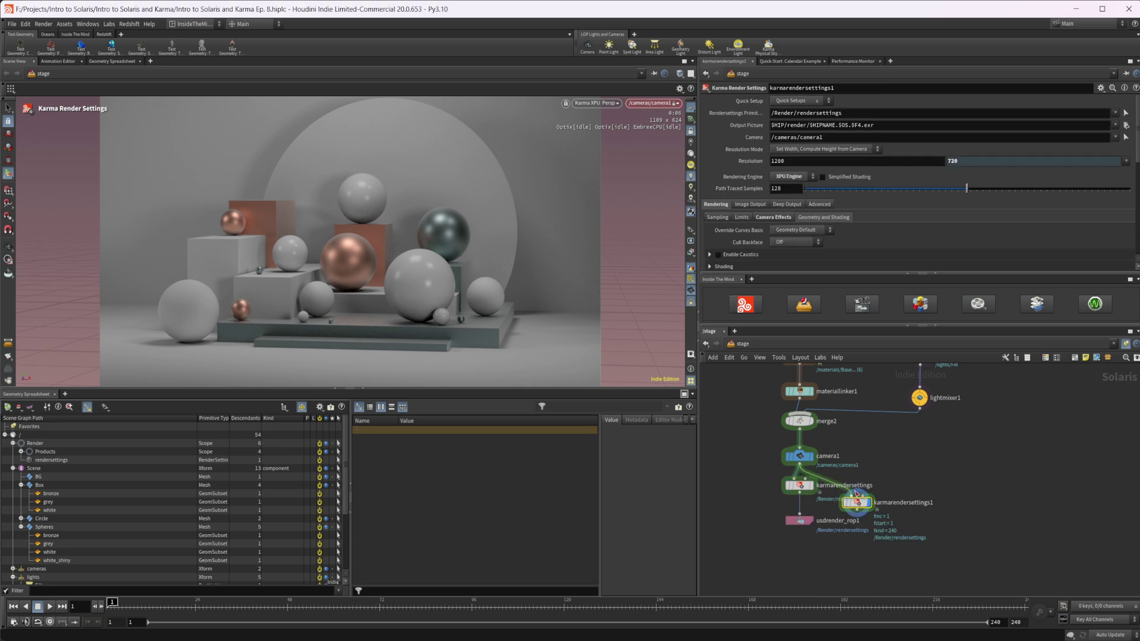
mouse_move(857, 505)
drag(858, 505, 802, 516)
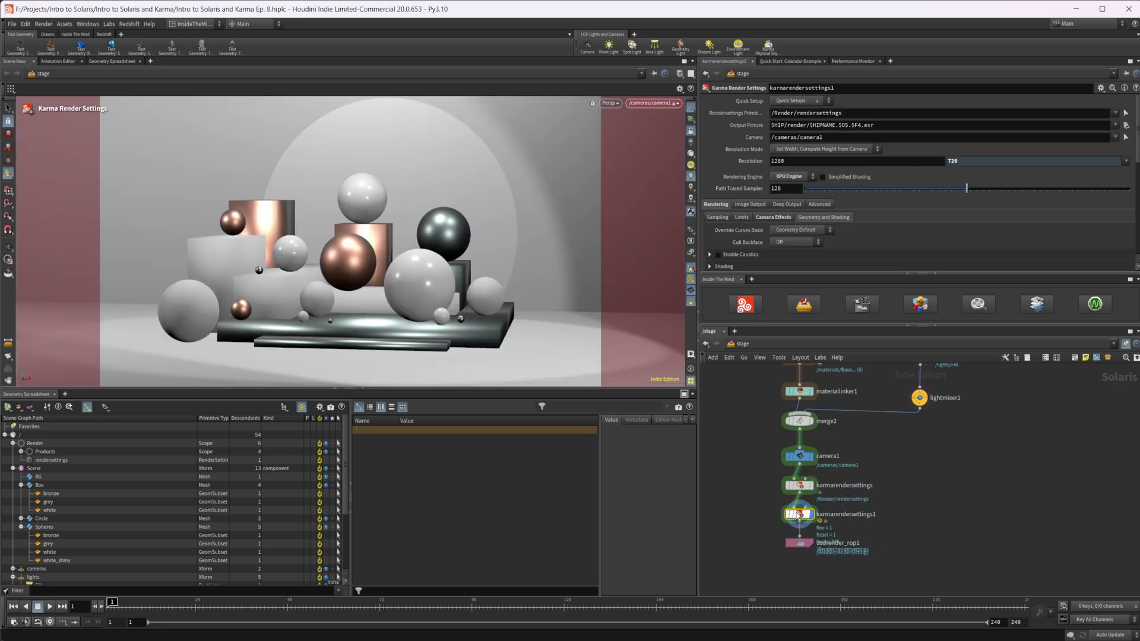
Step: Set the render settings primitive path of karmarendersettings1 to /Render/rendersettingspreview
click(849, 113)
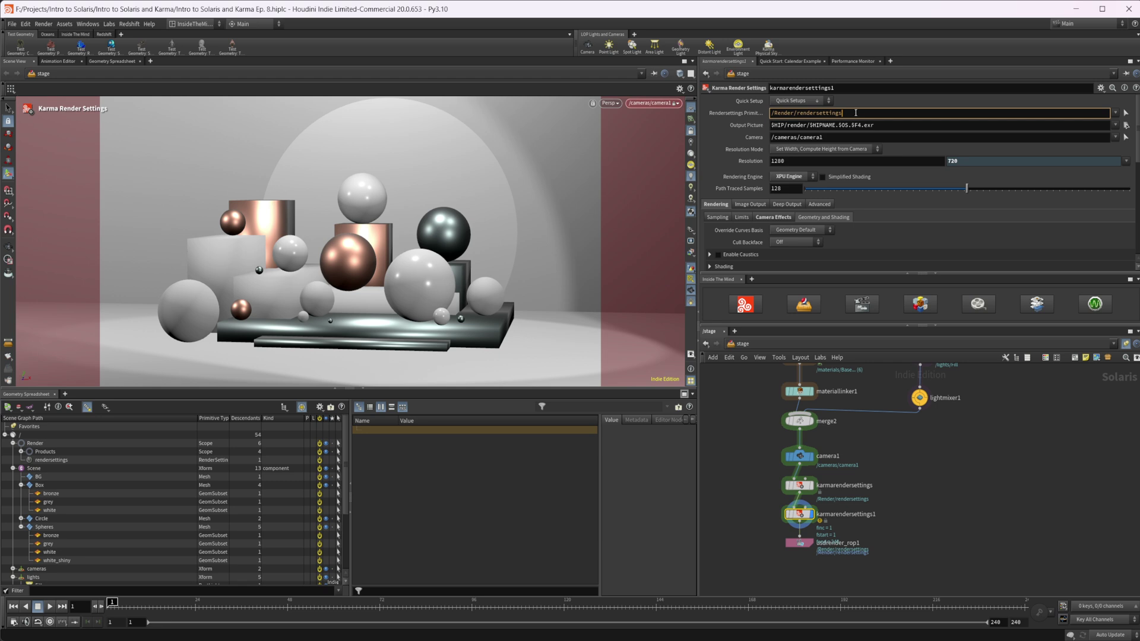
text(preview)
key(Return)
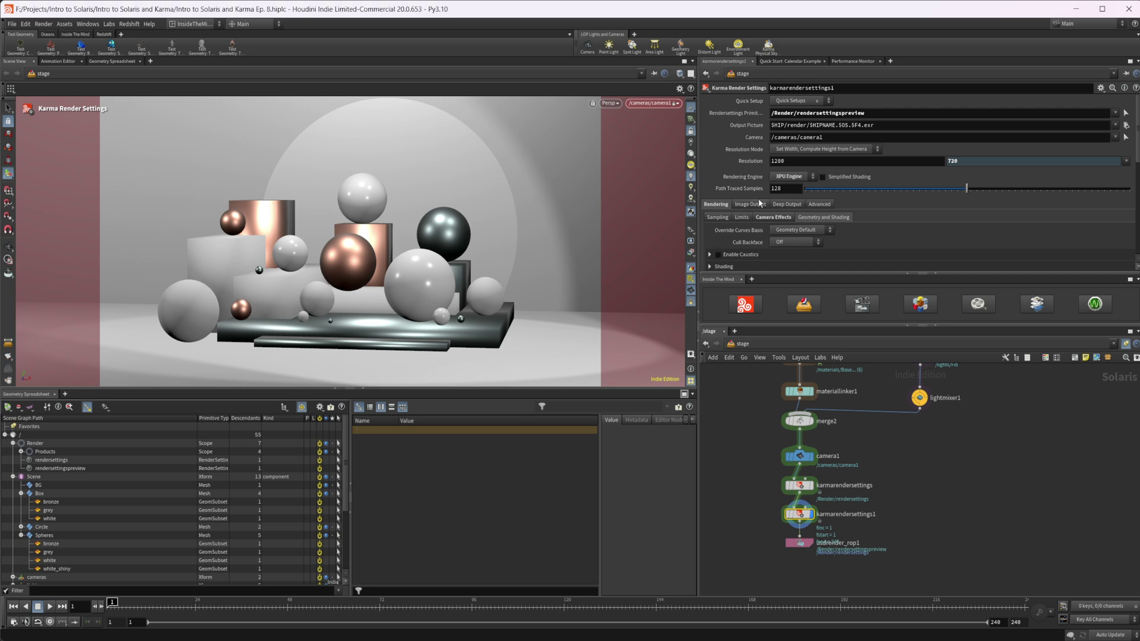
Step: Set karmarendersettings1 to the CPU Engine with 1 primary sample
click(790, 177)
click(790, 187)
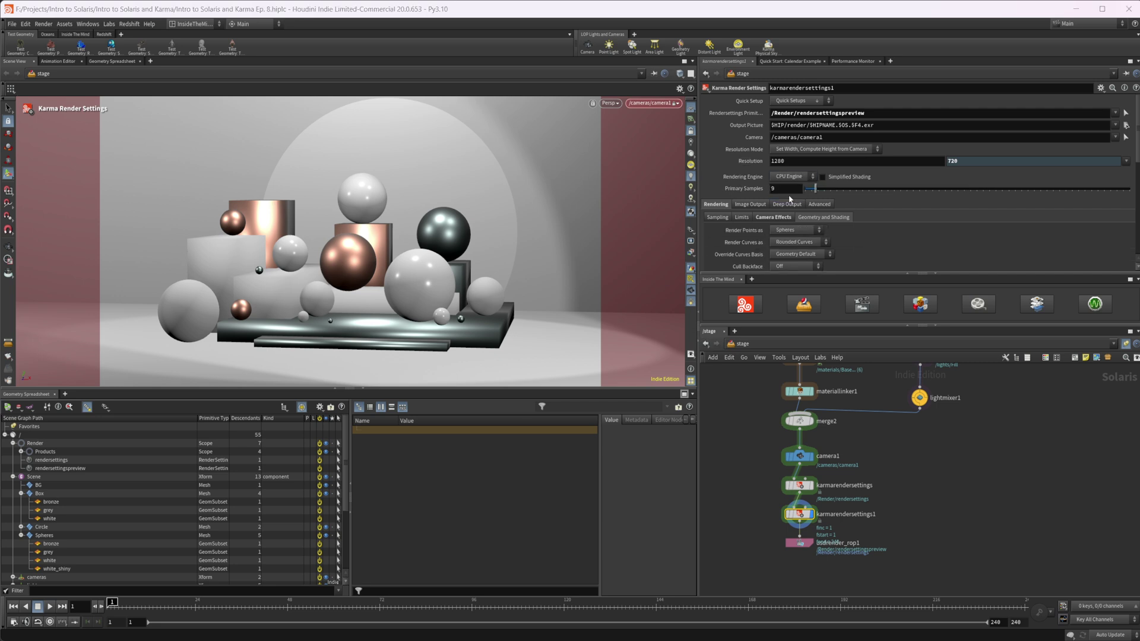
drag(817, 192, 804, 191)
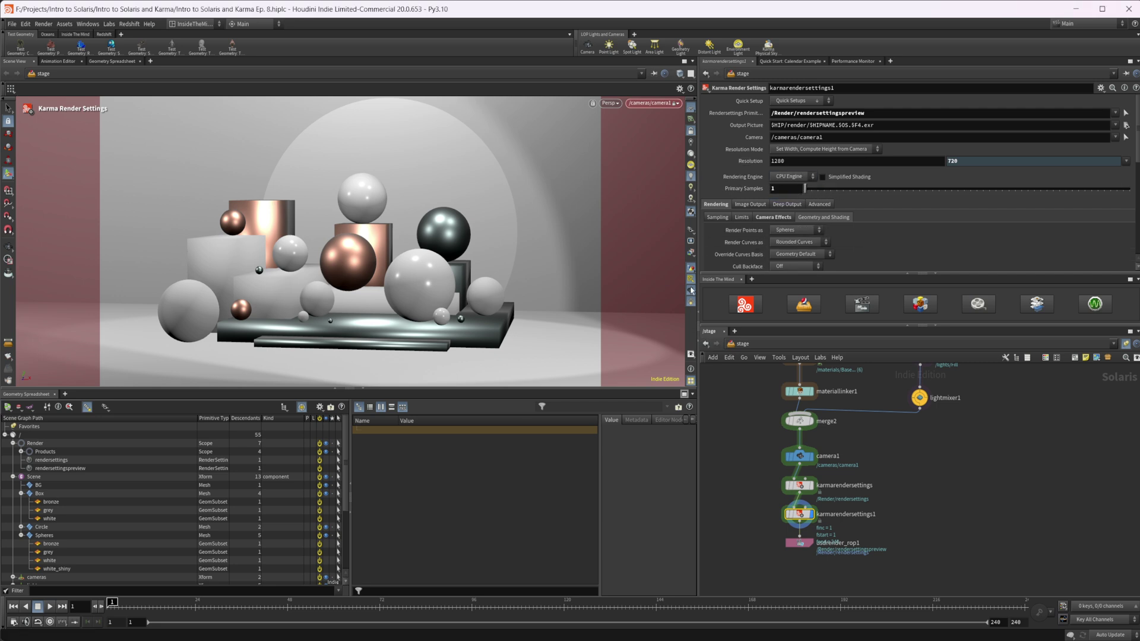
Step: Set the rendering engine of the original karmarendersettings node to CPU Engine
click(801, 485)
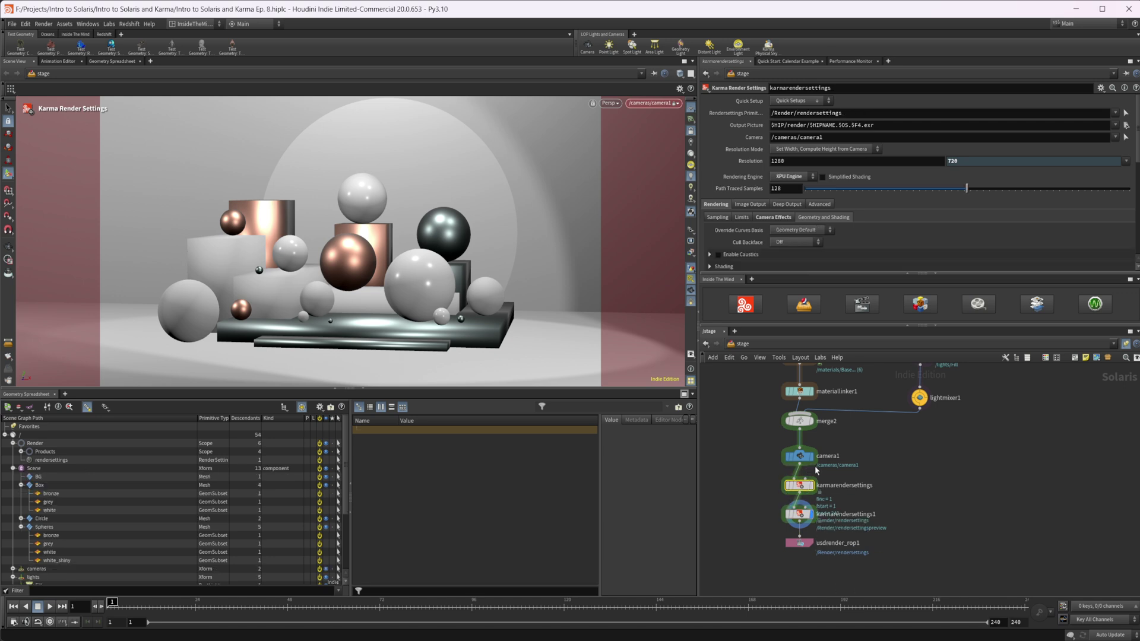
click(794, 177)
click(792, 188)
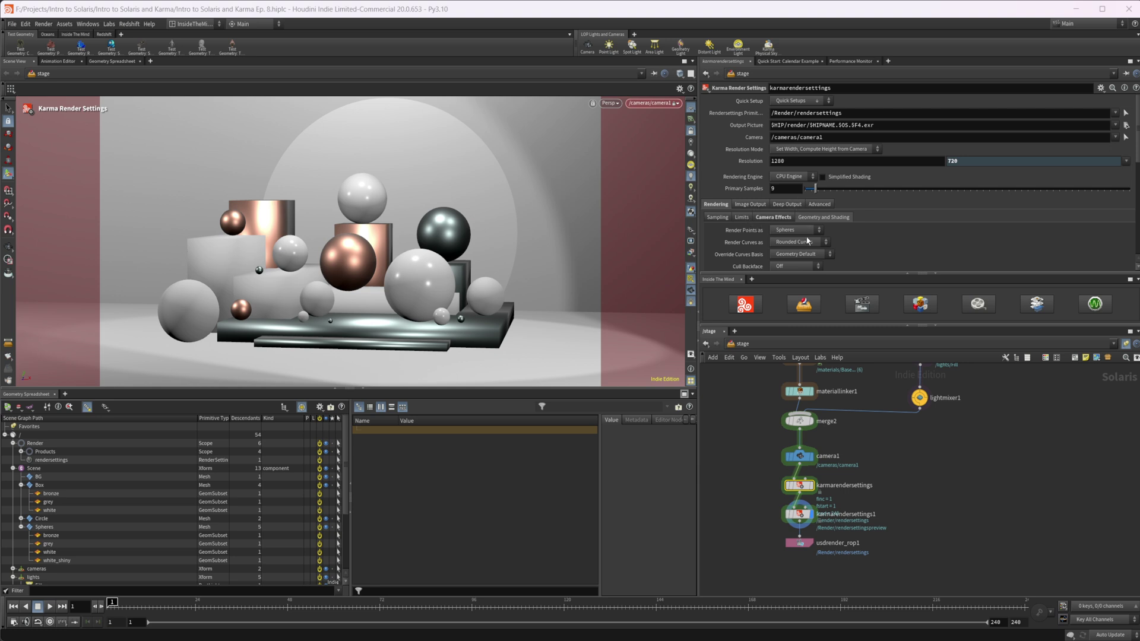
Step: Set the image filter denoiser of karmarendersettings to nVidia Optix Denoiser
click(757, 218)
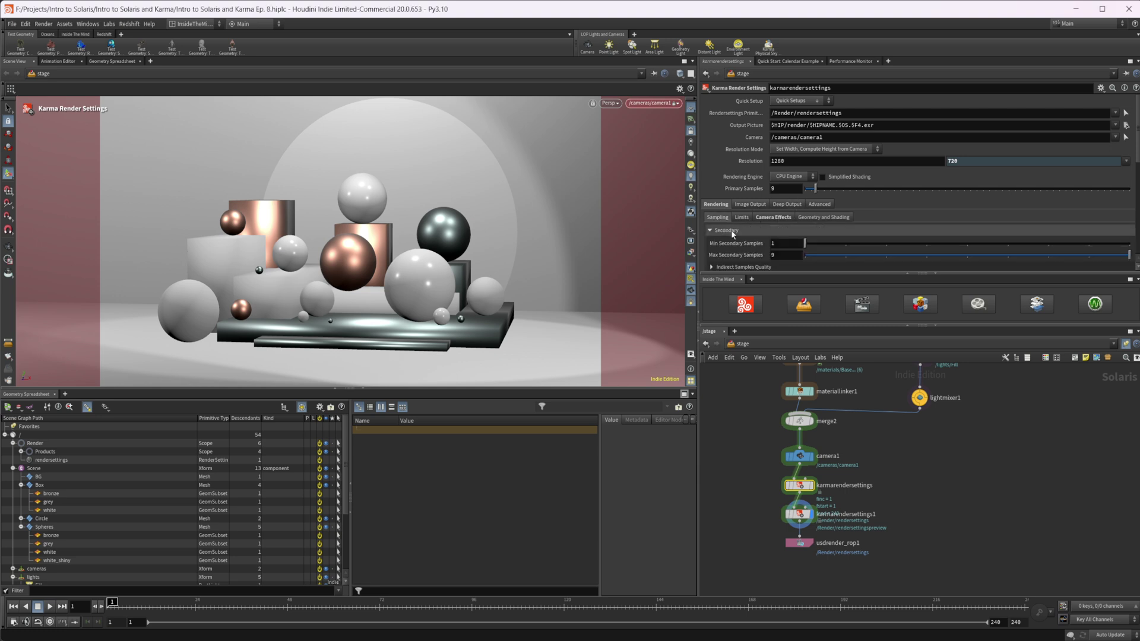
click(747, 205)
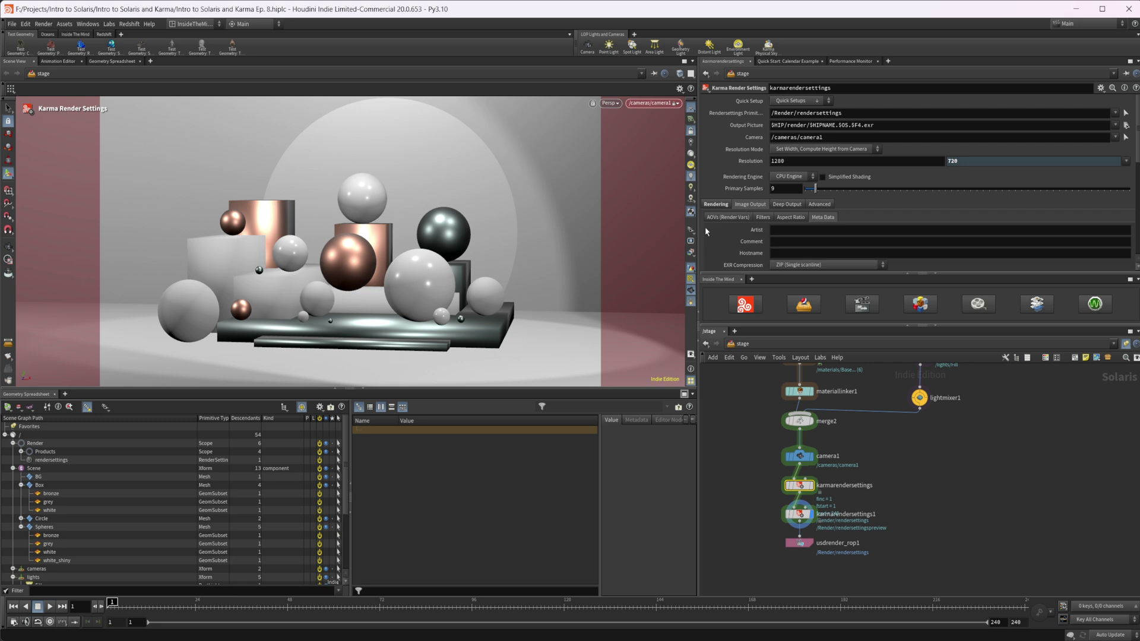
click(762, 217)
scroll(768, 235, down, 2)
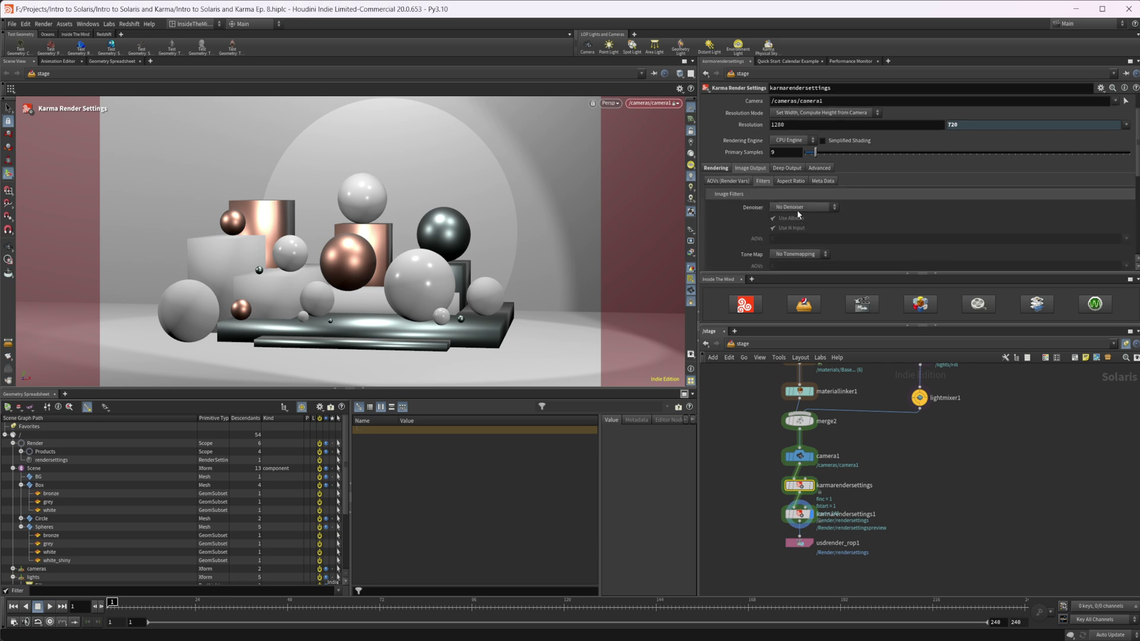
click(797, 208)
click(811, 229)
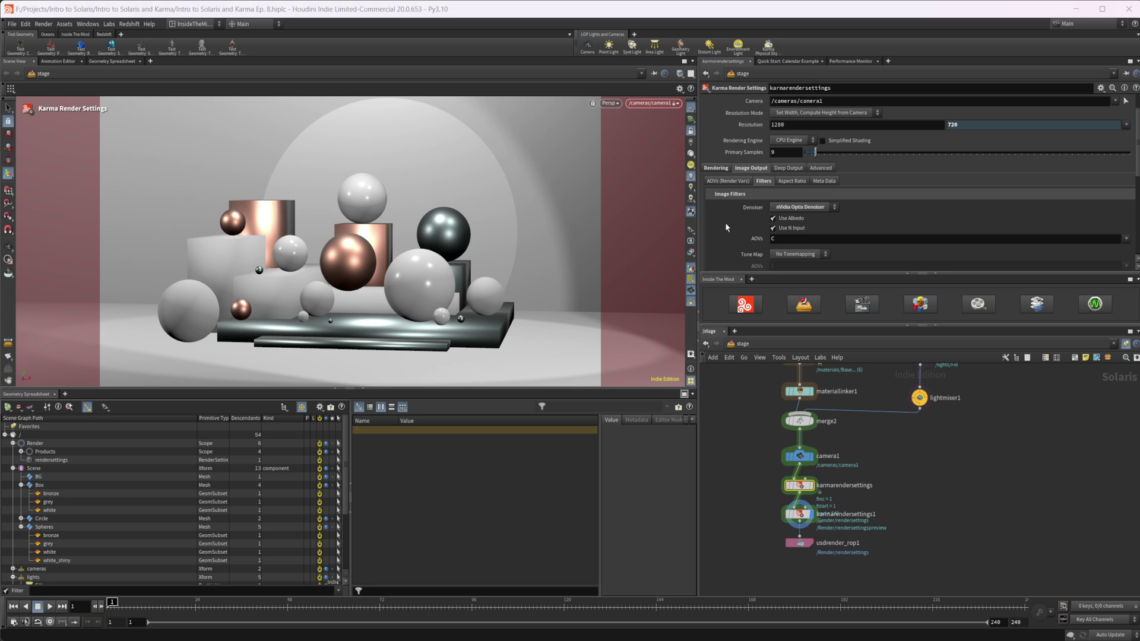
Step: Set the viewport's render settings source to /Render/rendersettingspreview and render the view with Karma CPU
click(610, 104)
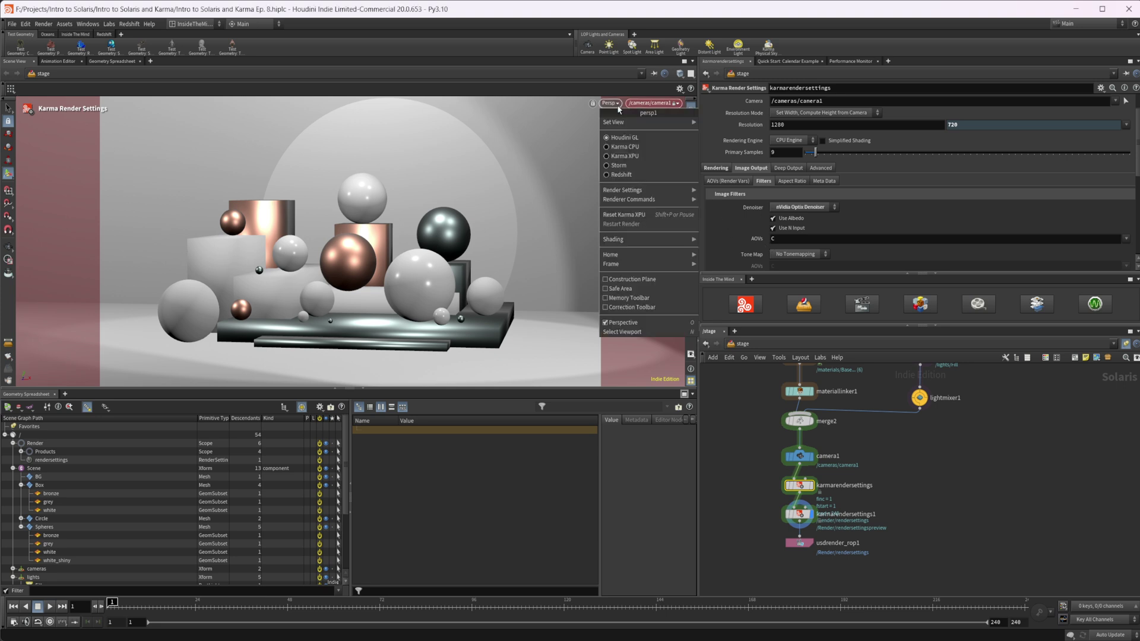
mouse_move(628, 191)
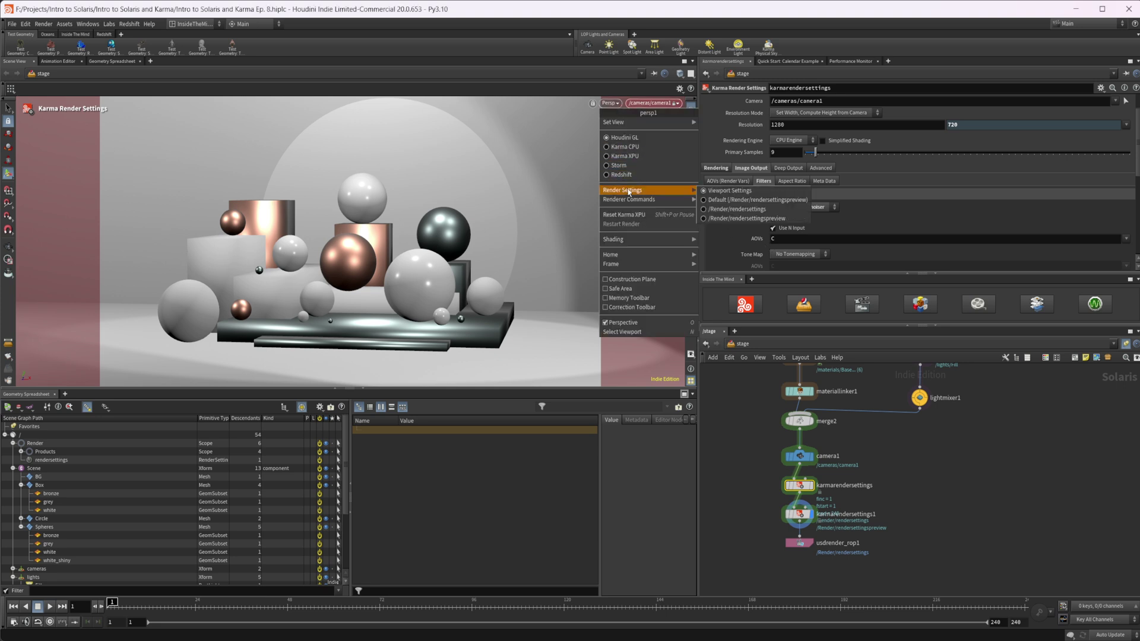
click(743, 219)
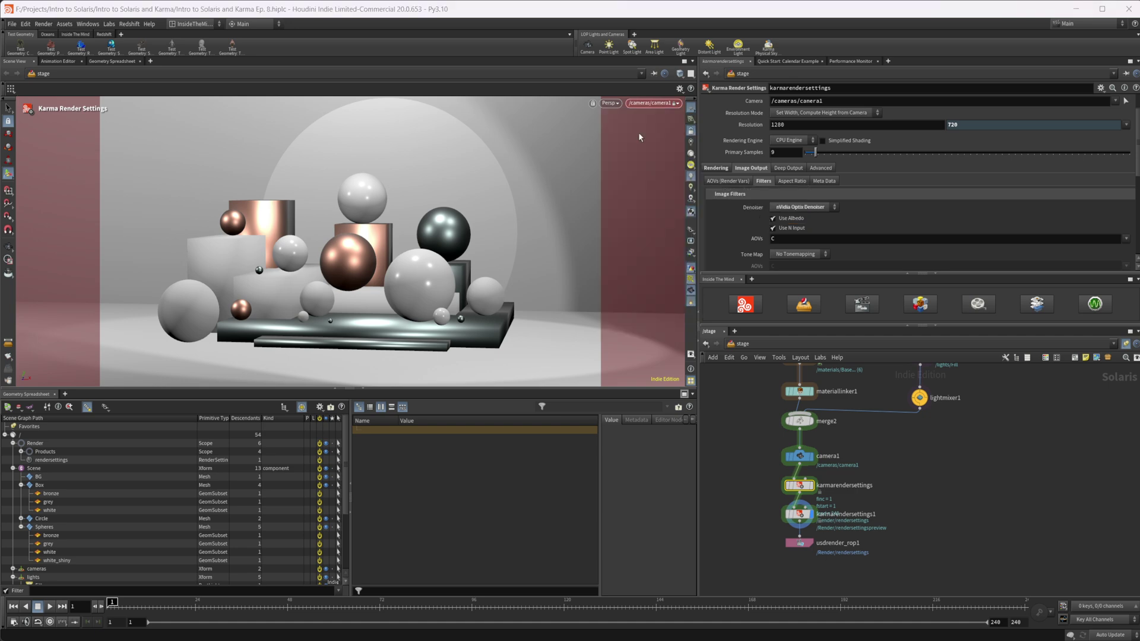
click(610, 103)
click(639, 149)
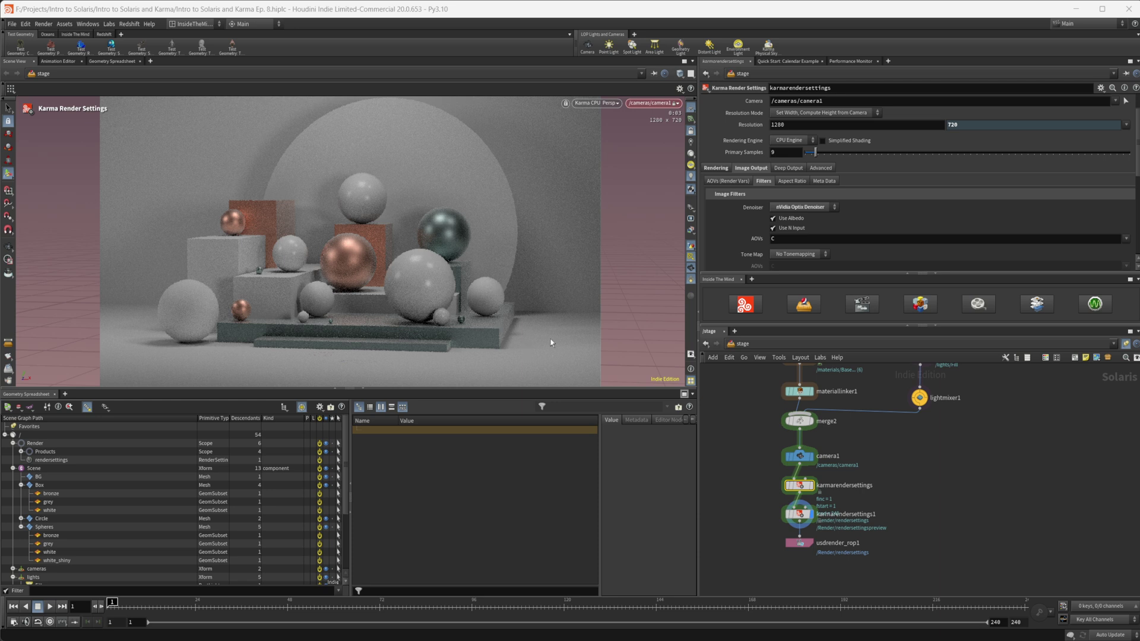
Step: Switch the Karma CPU viewport render to /Render/rendersettings and check the available render outputs
click(616, 105)
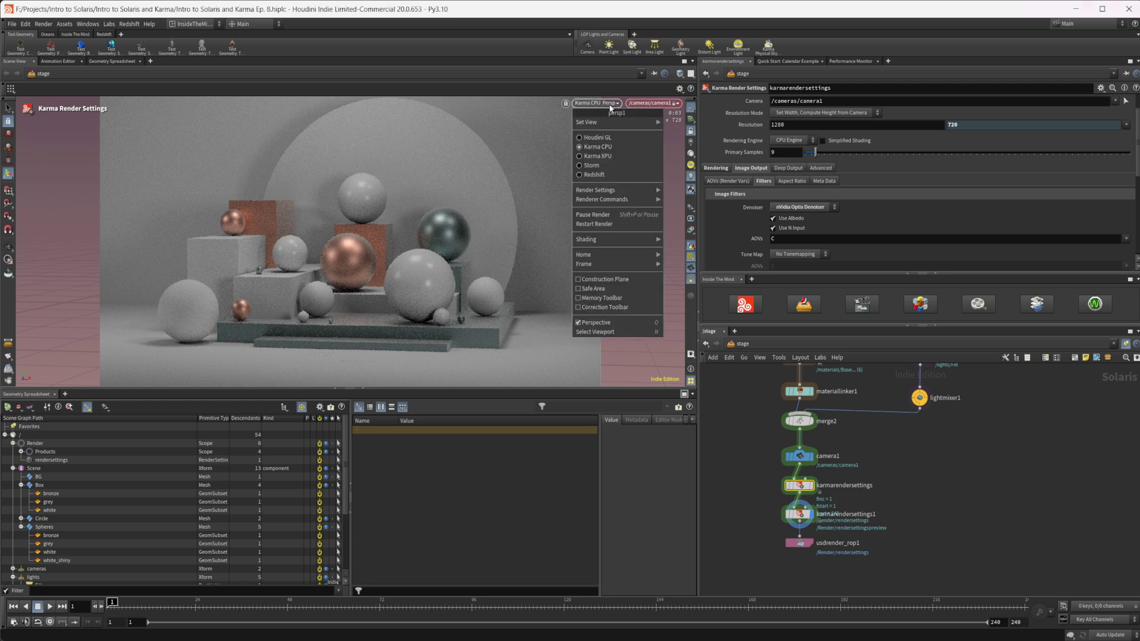
mouse_move(635, 195)
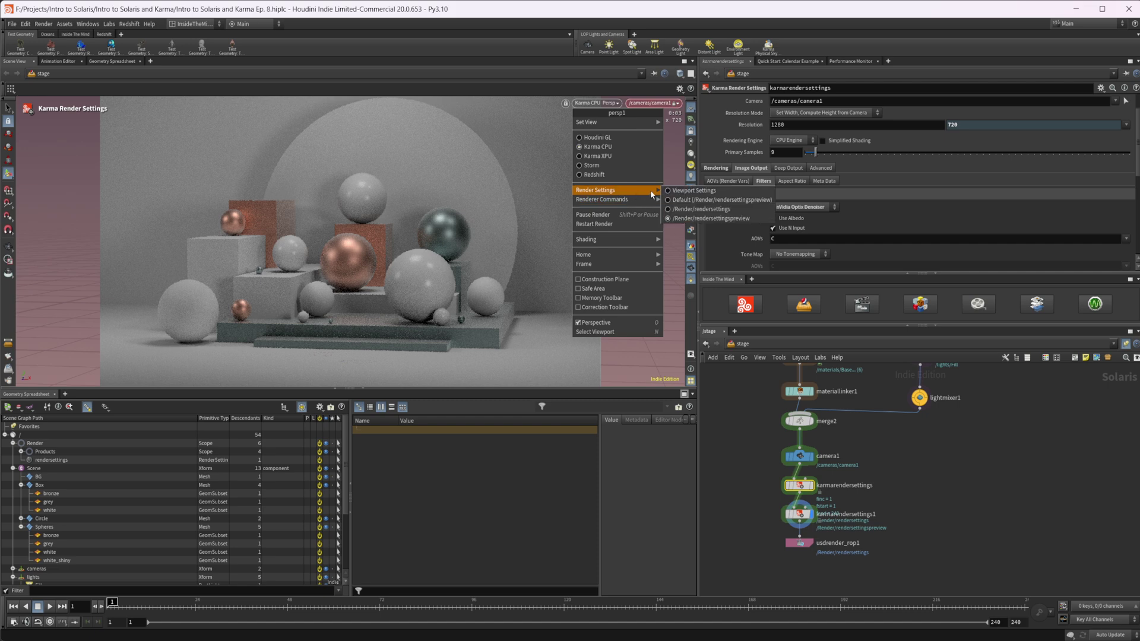
click(711, 210)
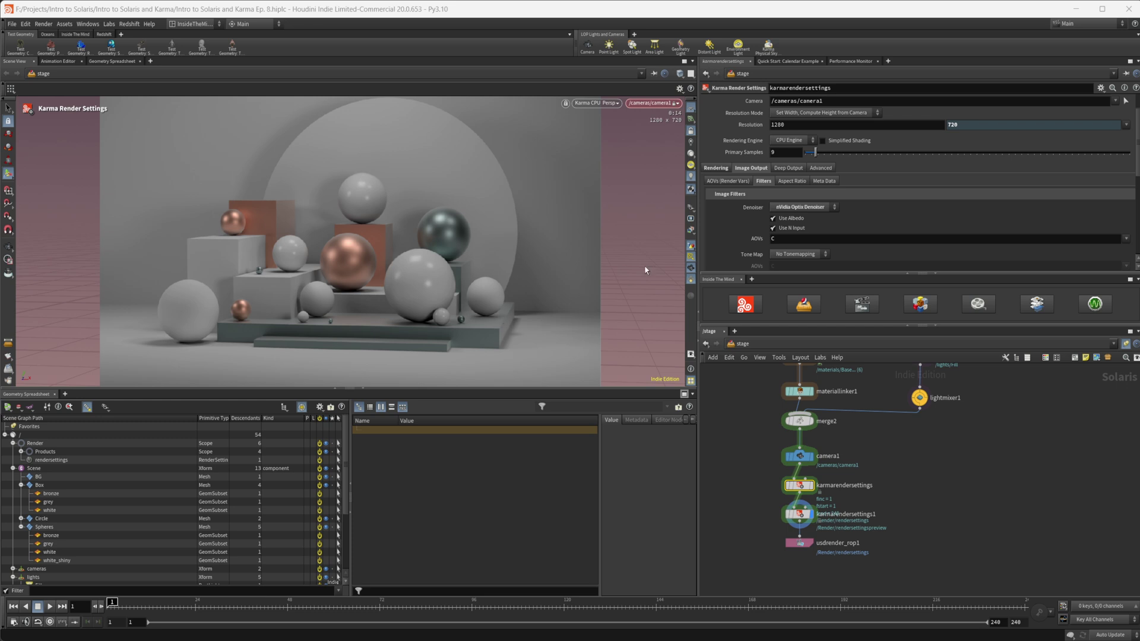
click(691, 234)
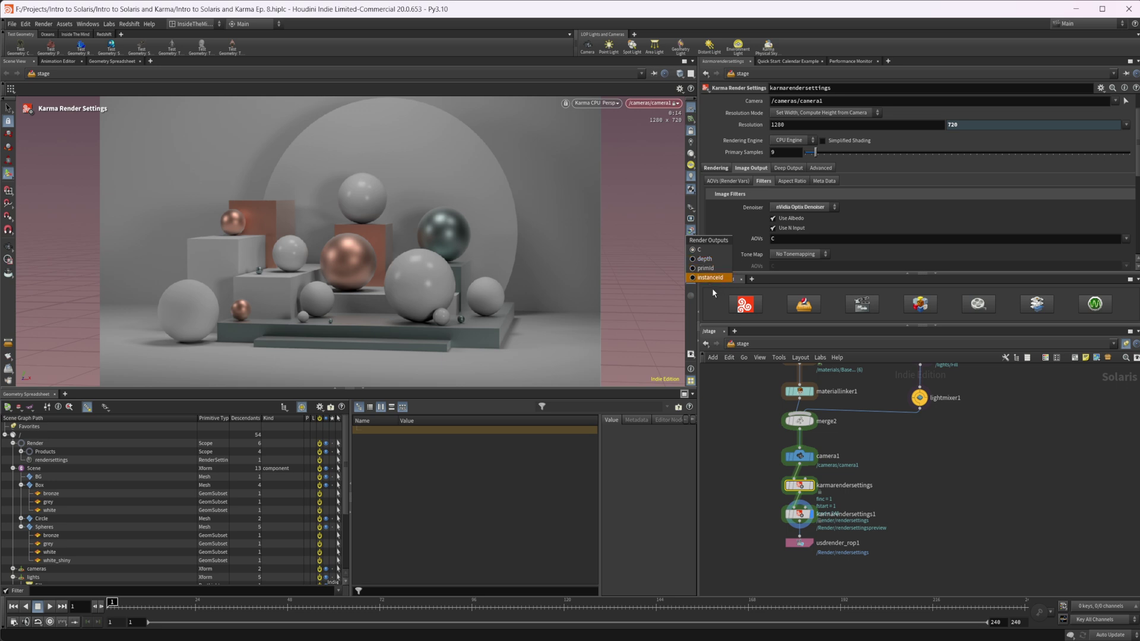
click(690, 231)
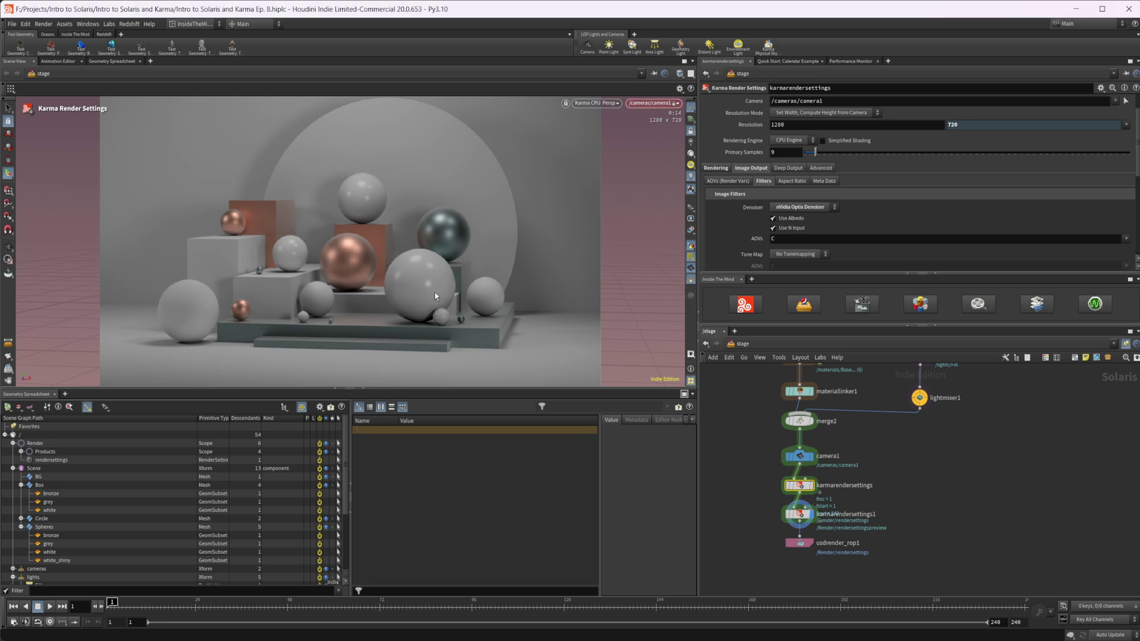
Step: Show the Color Correction bar below the viewport and keep the View Memory bar hidden
click(692, 355)
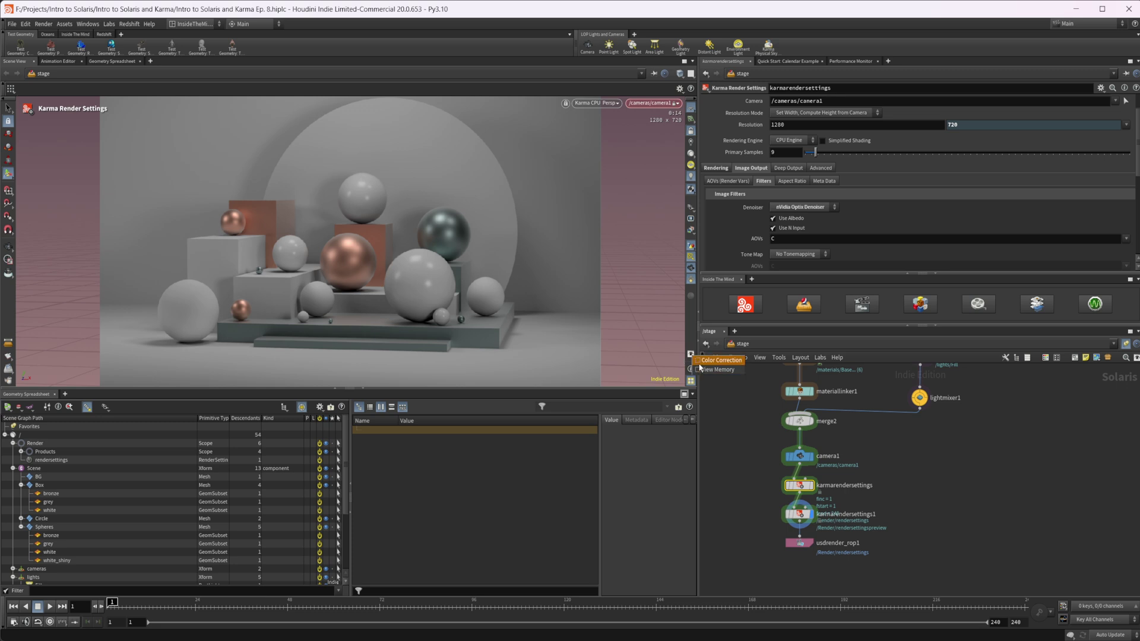
click(701, 362)
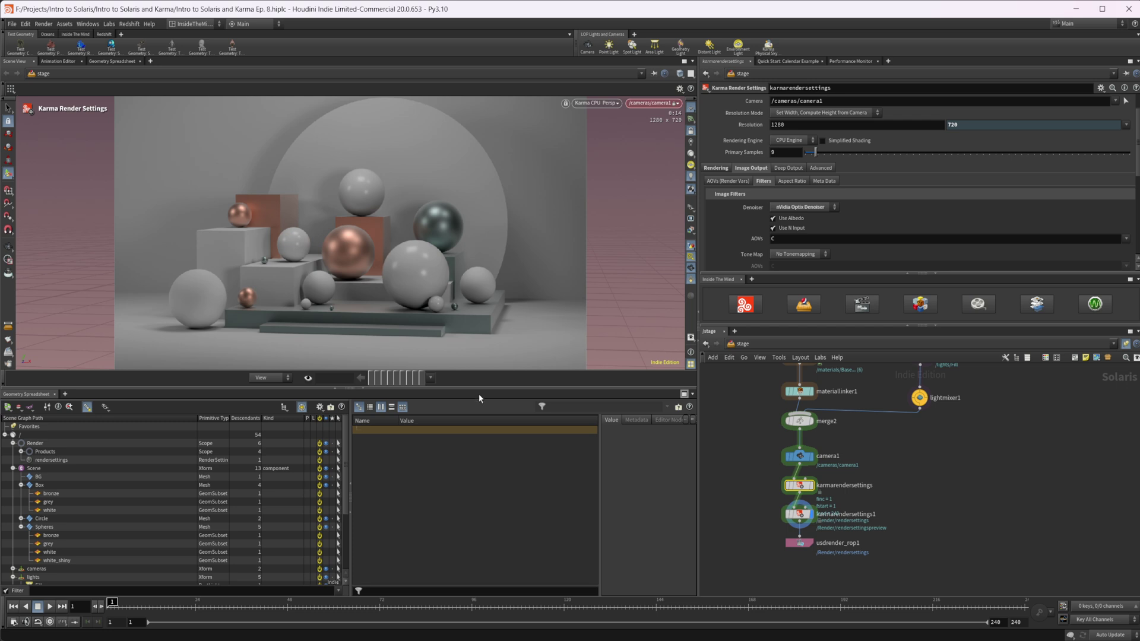
click(691, 337)
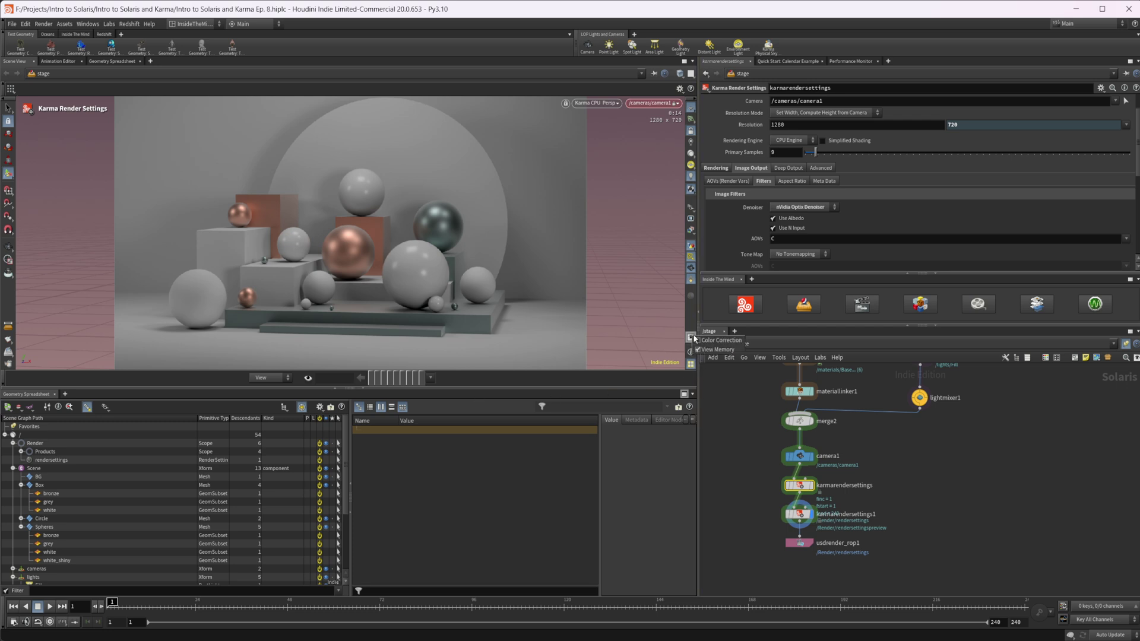
click(721, 341)
key(d)
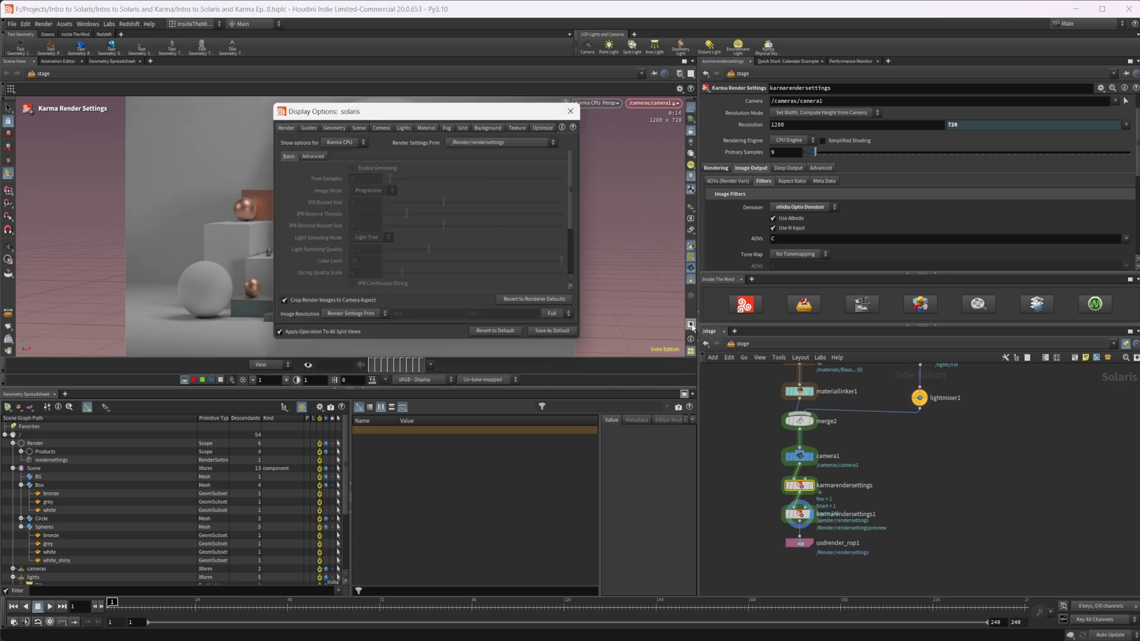
click(570, 111)
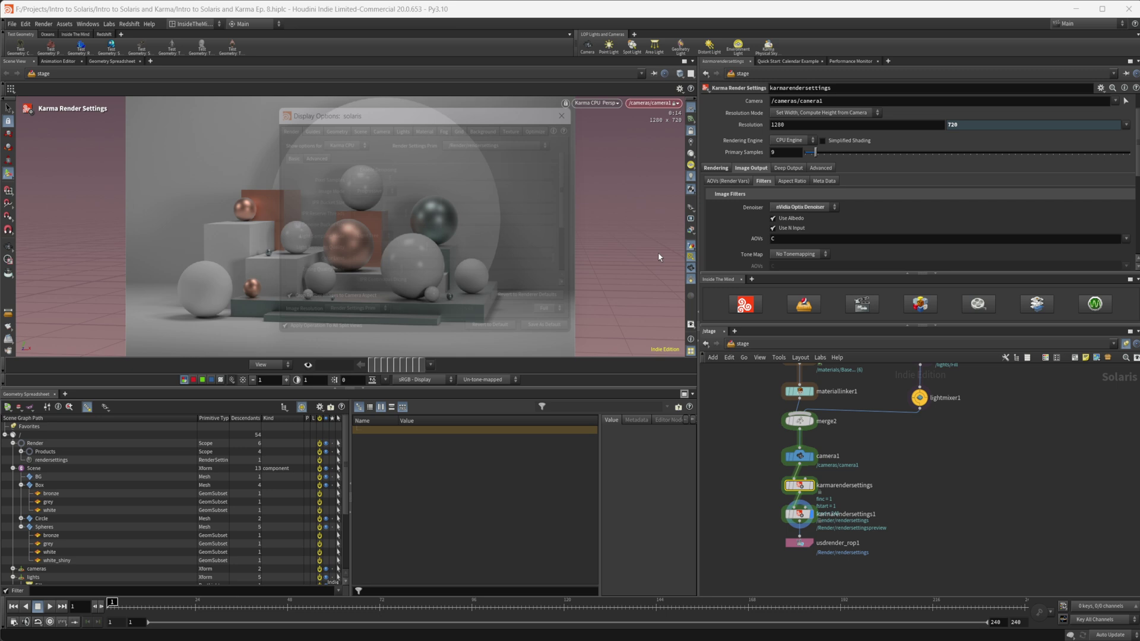
click(691, 325)
click(714, 339)
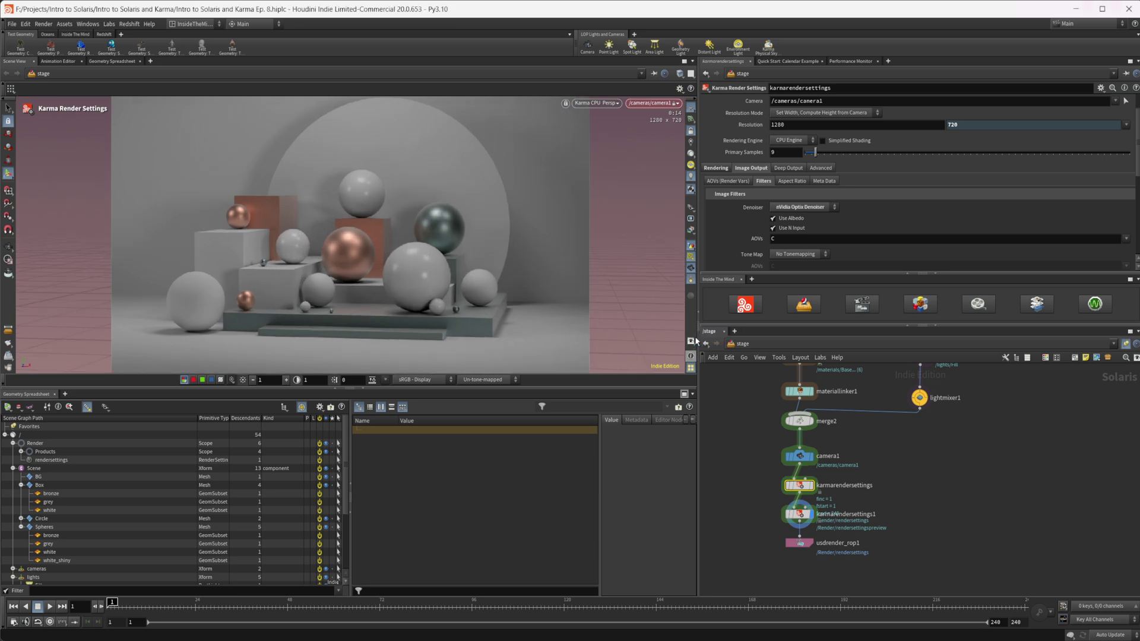
Step: Preview the render with the ACES 1.0 - SDR Video view transform and return it to Un-tone-mapped
click(445, 381)
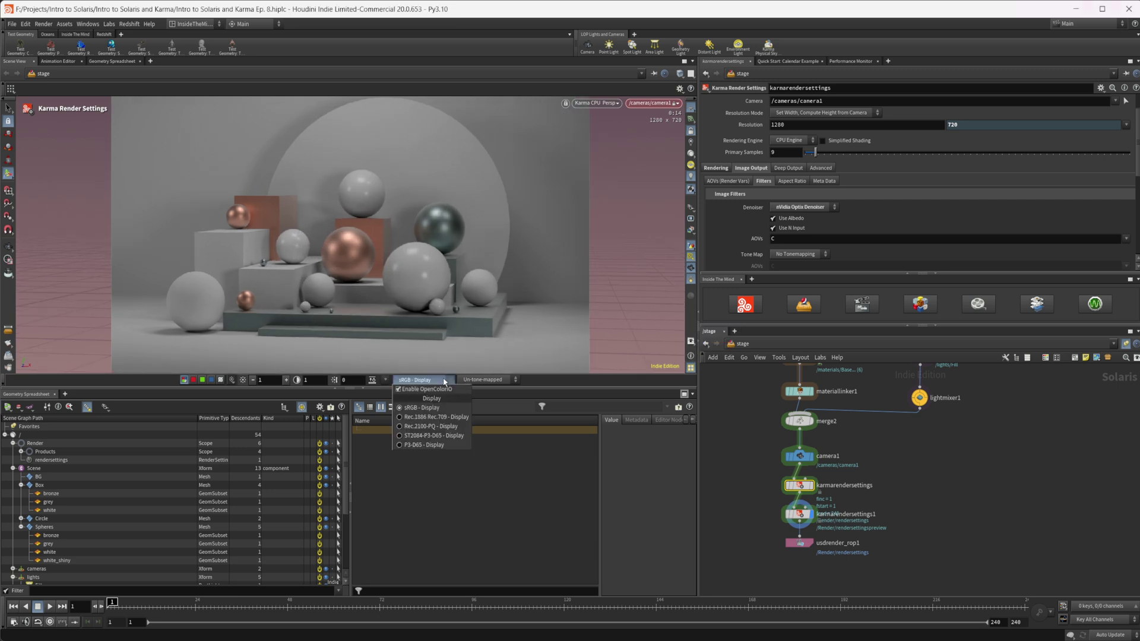
click(386, 380)
click(386, 380)
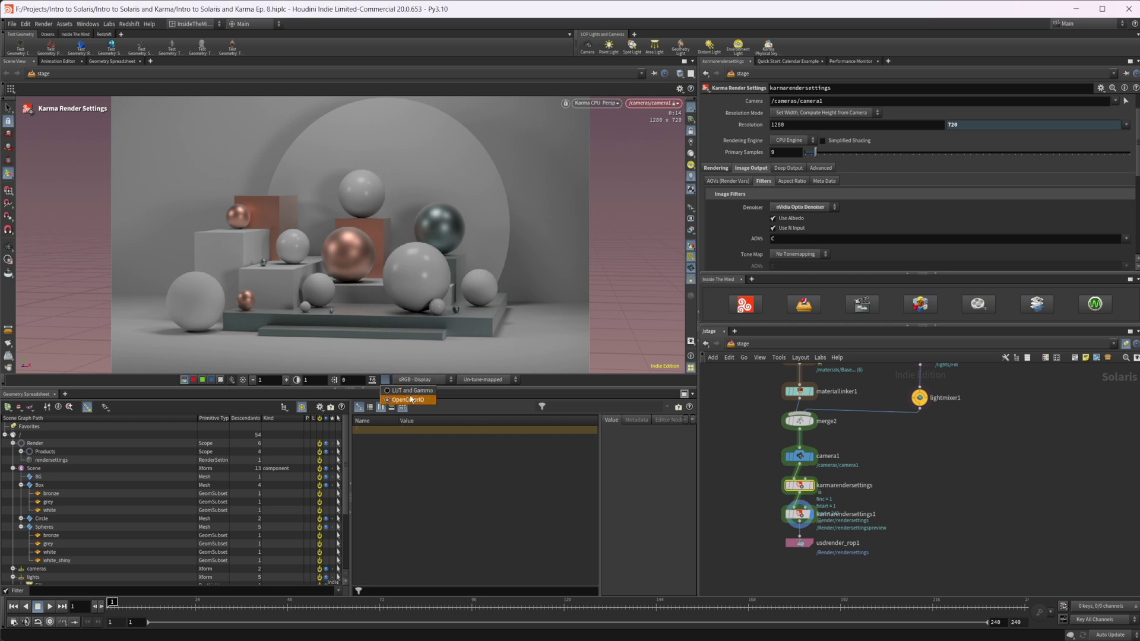
click(484, 380)
click(488, 409)
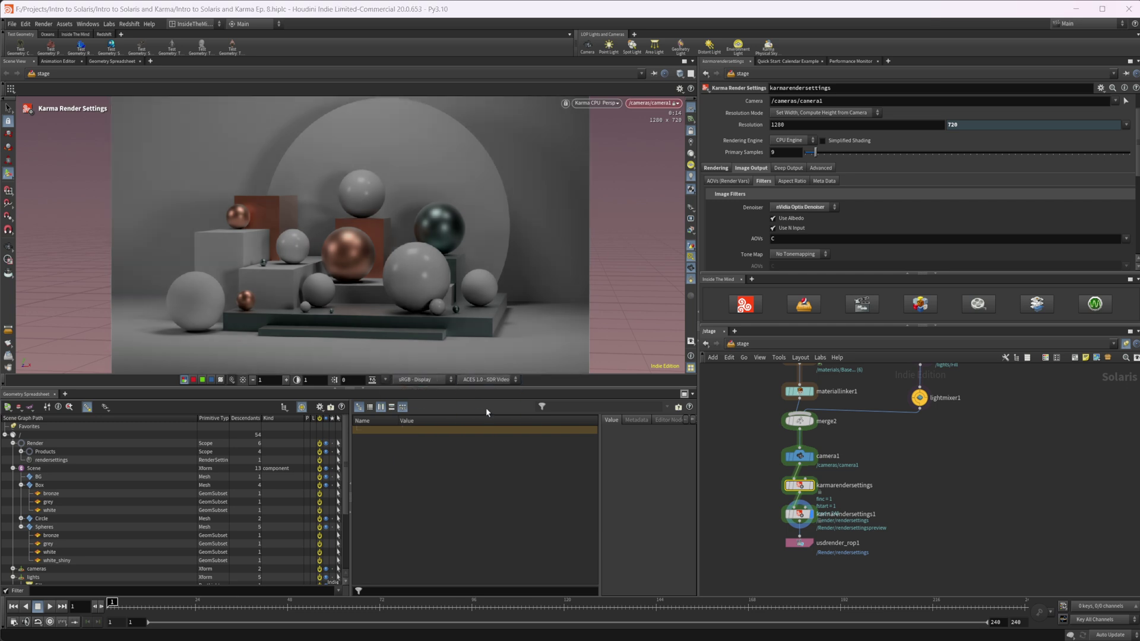
click(469, 381)
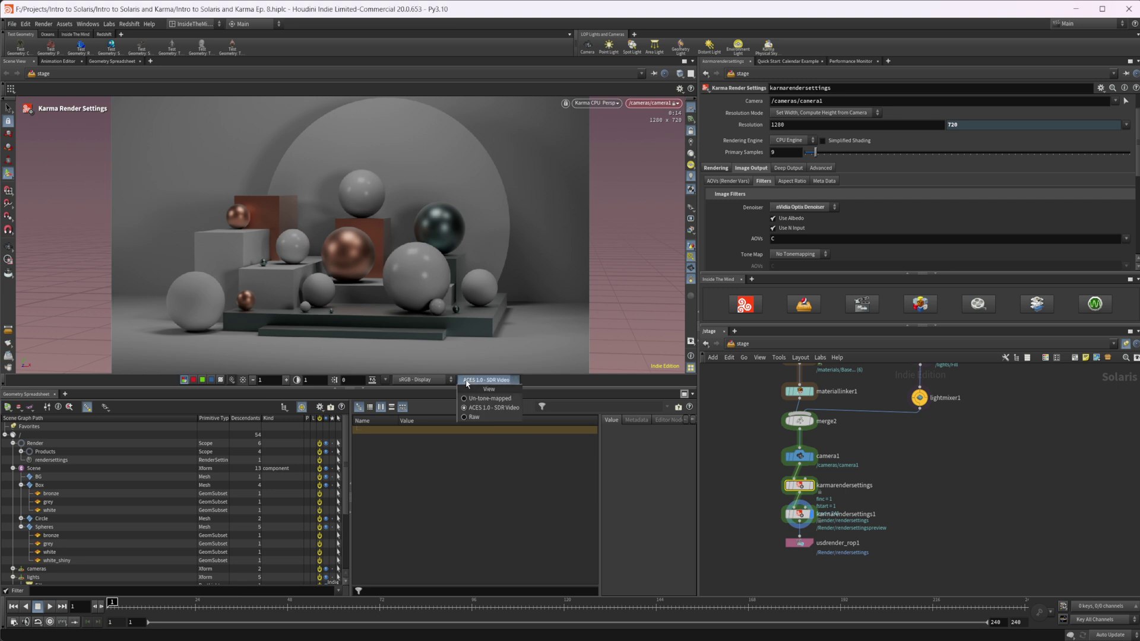
click(492, 399)
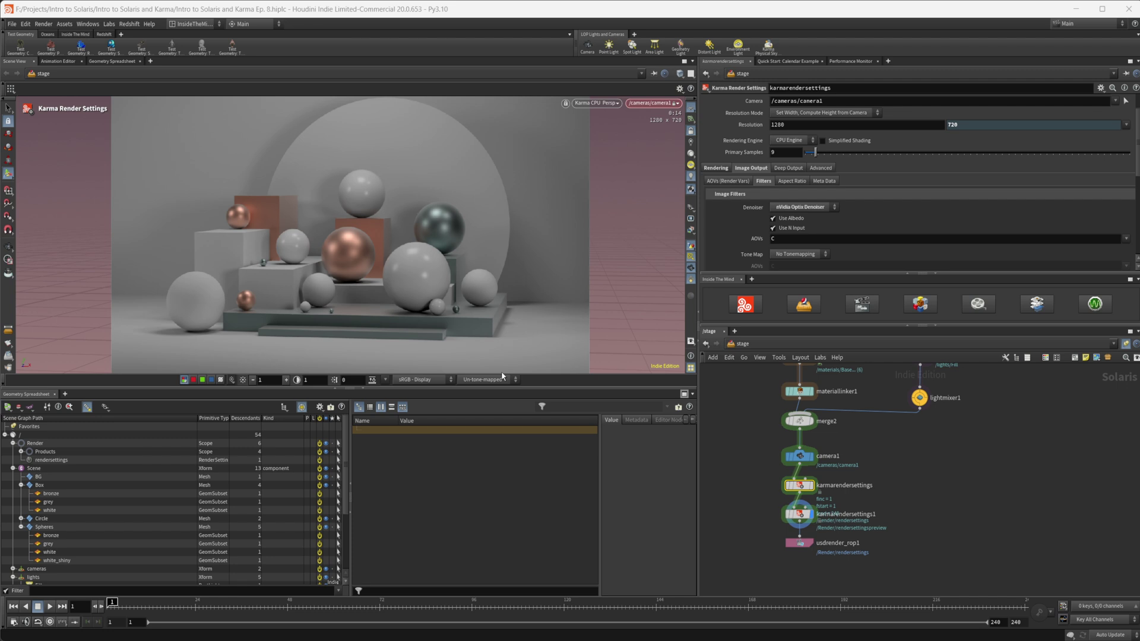
Step: Activate the camera tool for camera1 and set its focus distance to 14.0301 by picking the central bronze sphere in the render
click(833, 462)
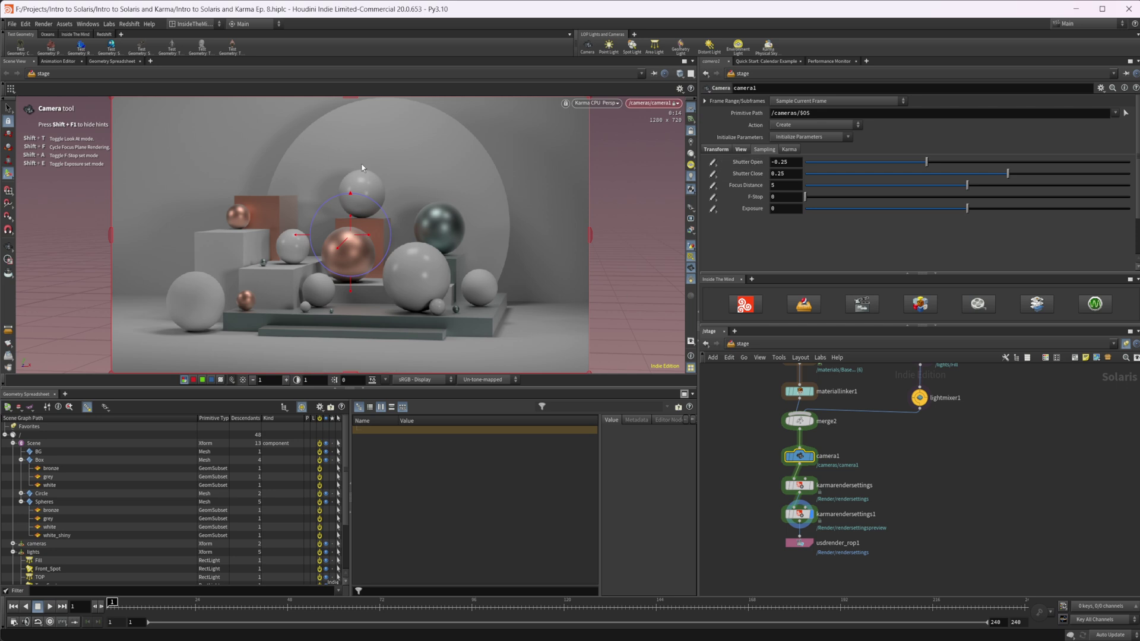
key(Escape)
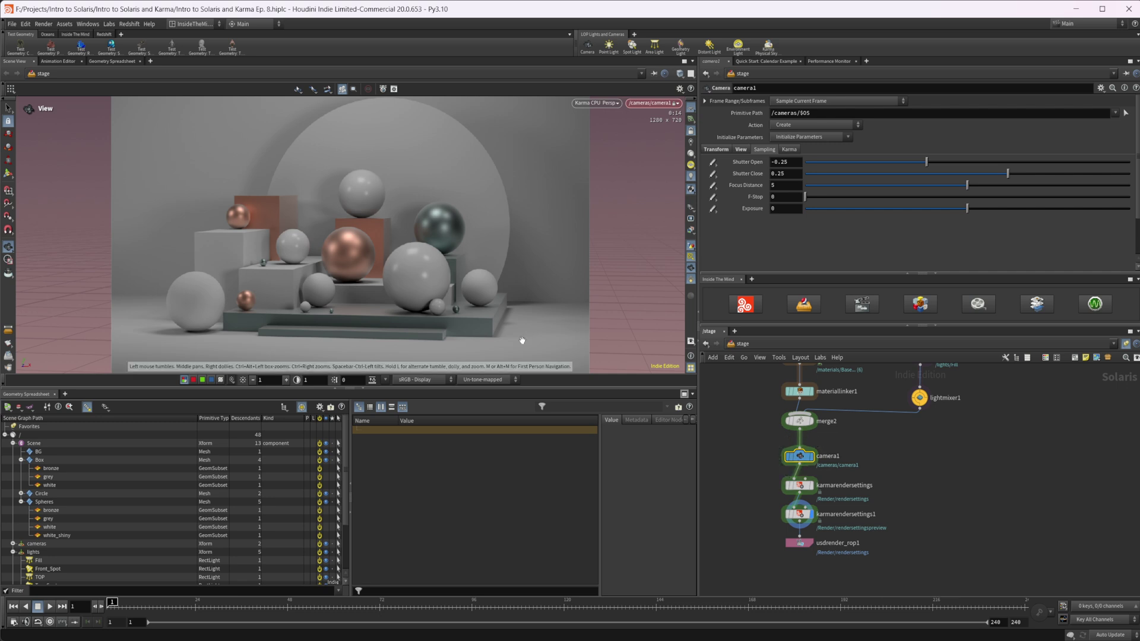
key(Return)
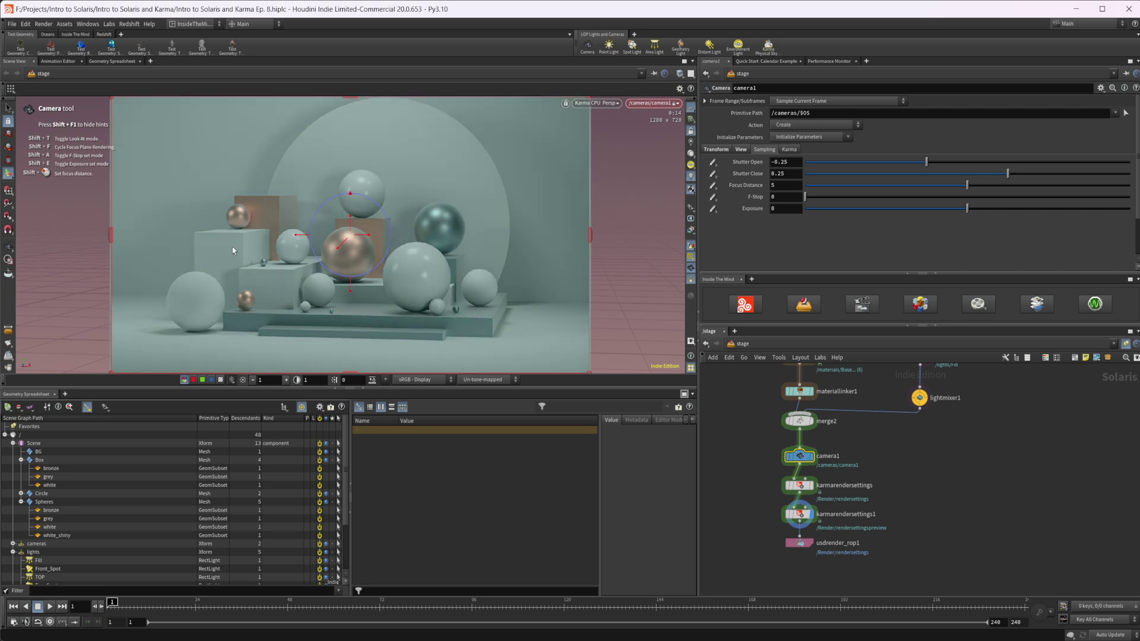
shift+click(359, 258)
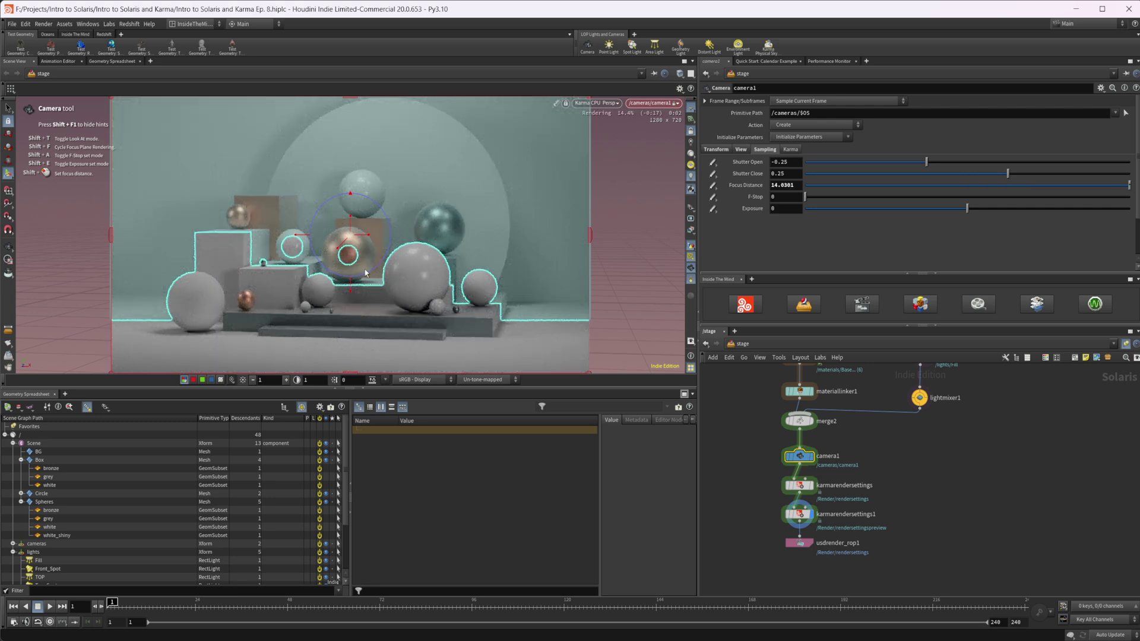
Step: Toggle the focus plane rendering off and on, and pick a new focus point for camera1 at a distance of 14.0159
key(shift+f)
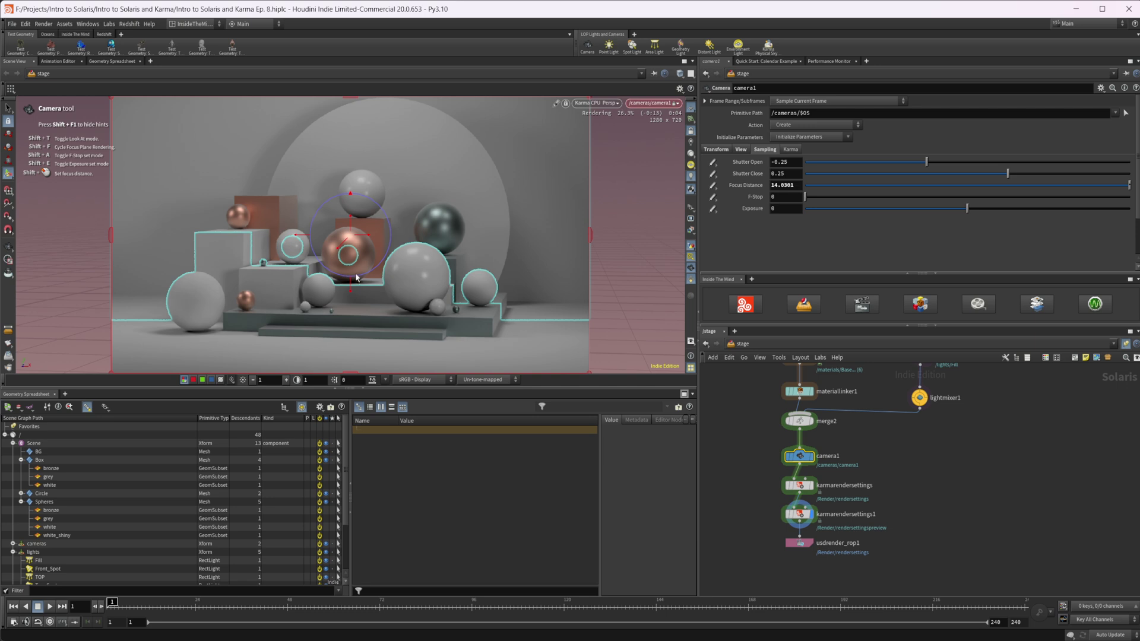
key(shift+f)
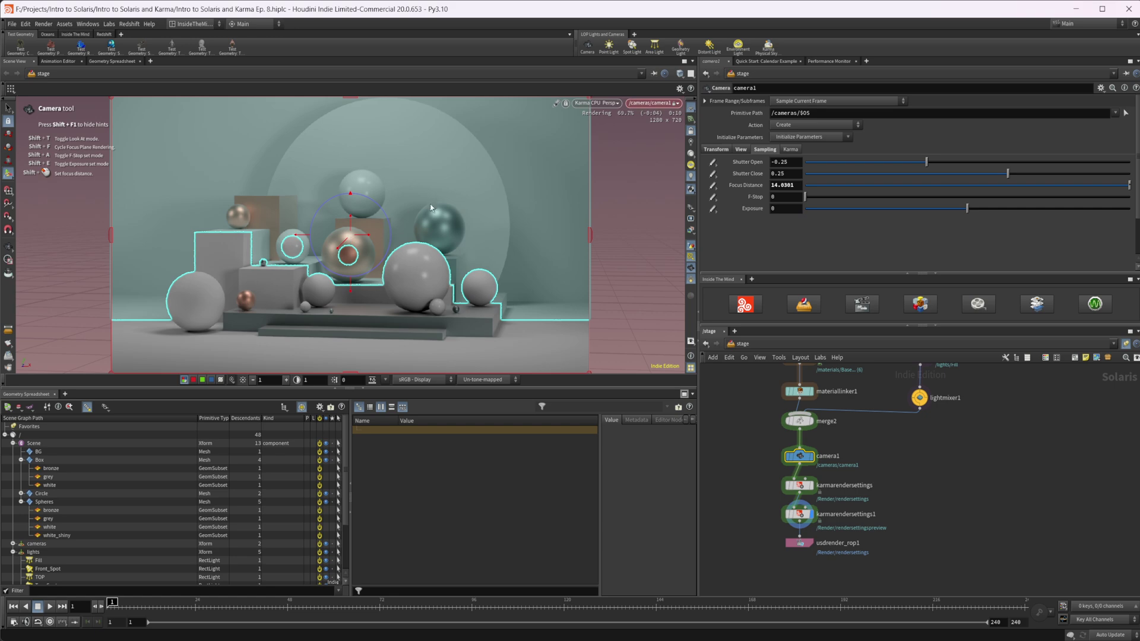
shift+click(367, 192)
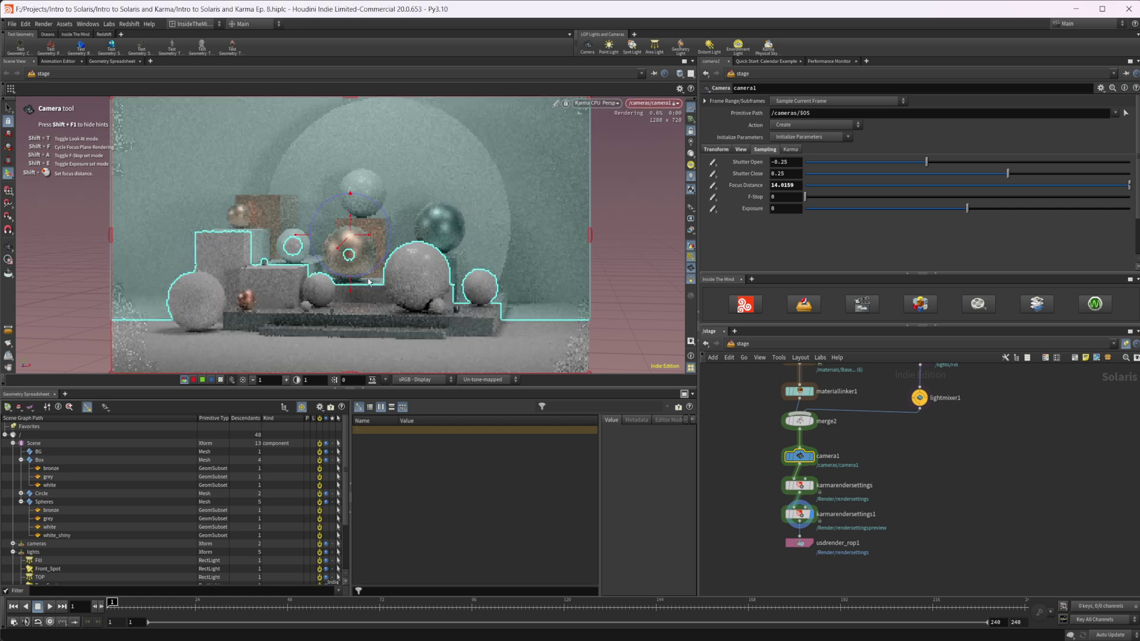
Step: Focus camera1 on the white sphere above the central bronze one at a distance of 14.9668, set its F-Stop to .1, and leave the camera tool
shift+click(364, 193)
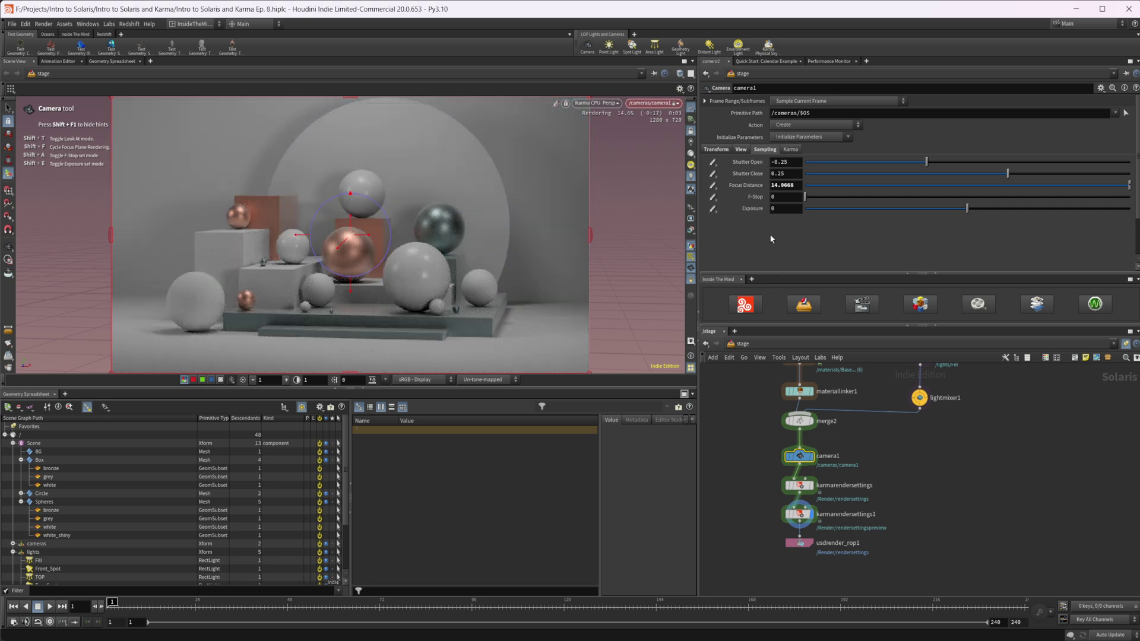
click(785, 200)
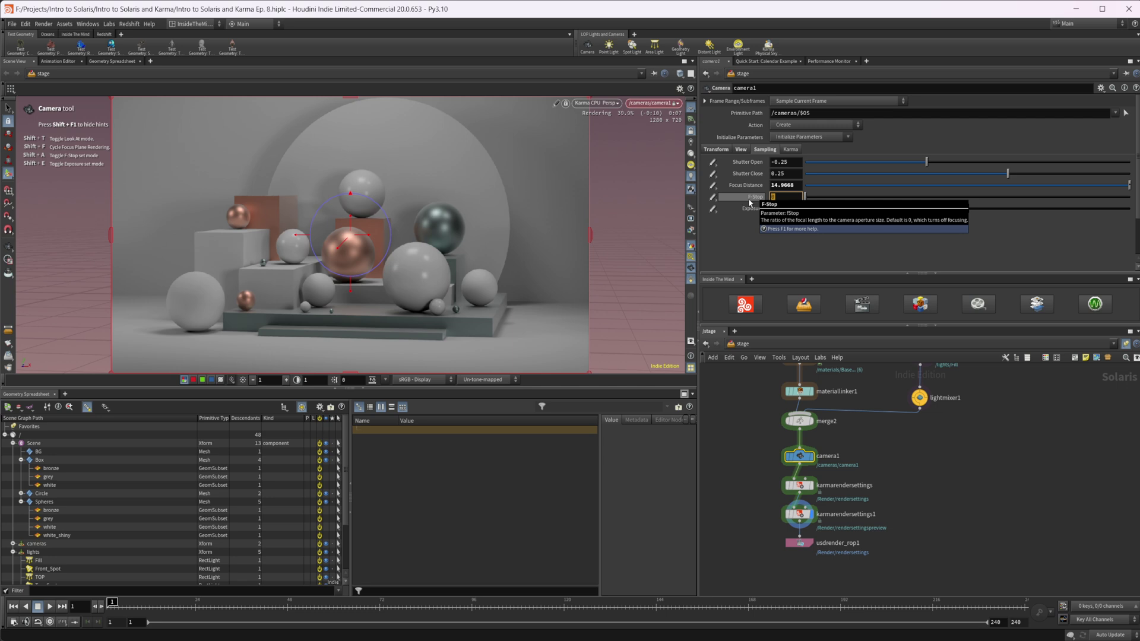
text(.1)
key(Return)
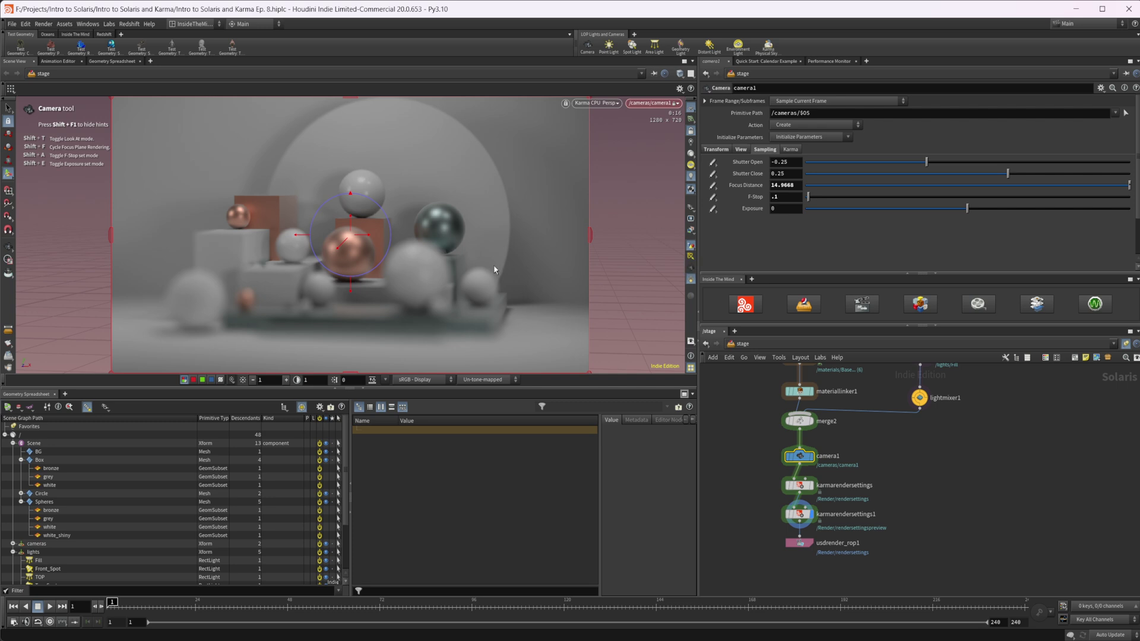
key(Escape)
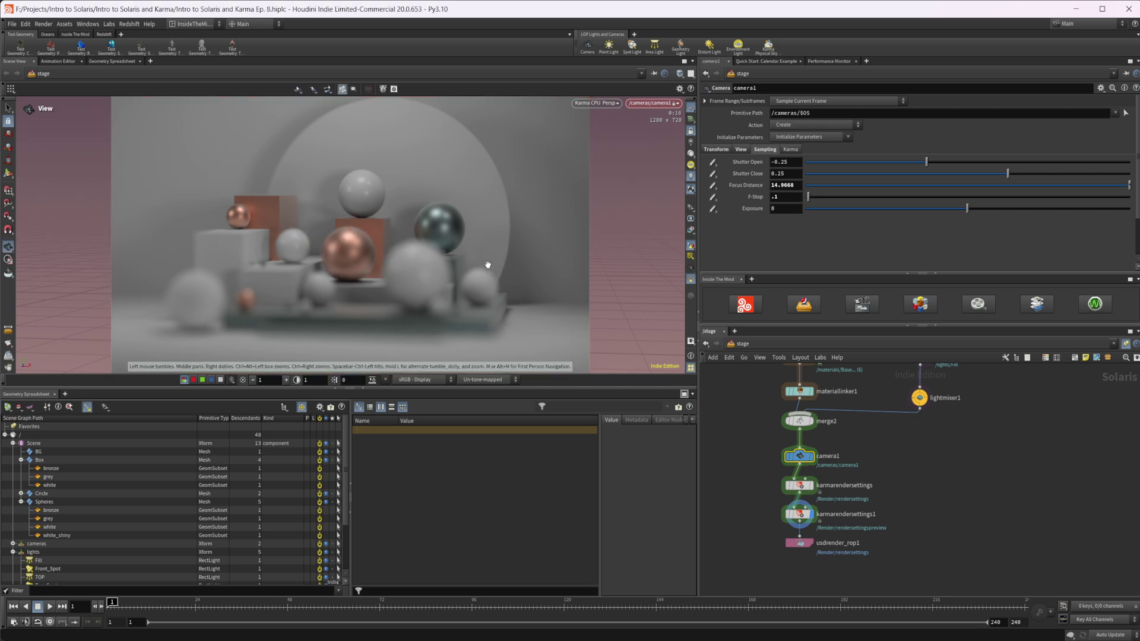
Step: Switch the viewport renderer to Houdini GL while looking through camera1
click(690, 268)
click(605, 111)
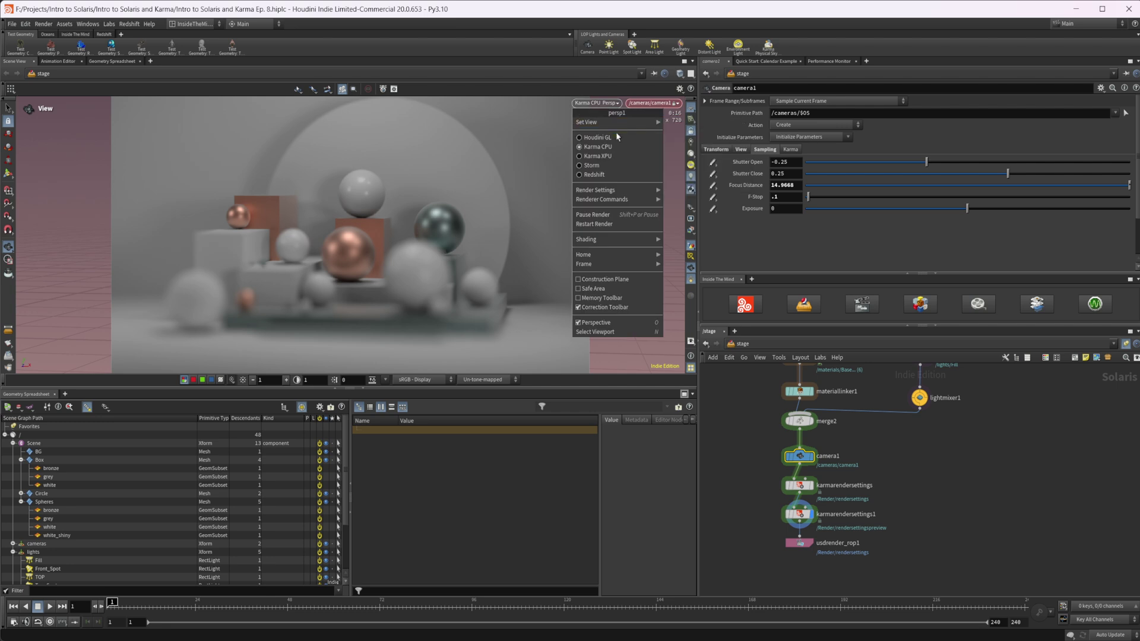
click(615, 131)
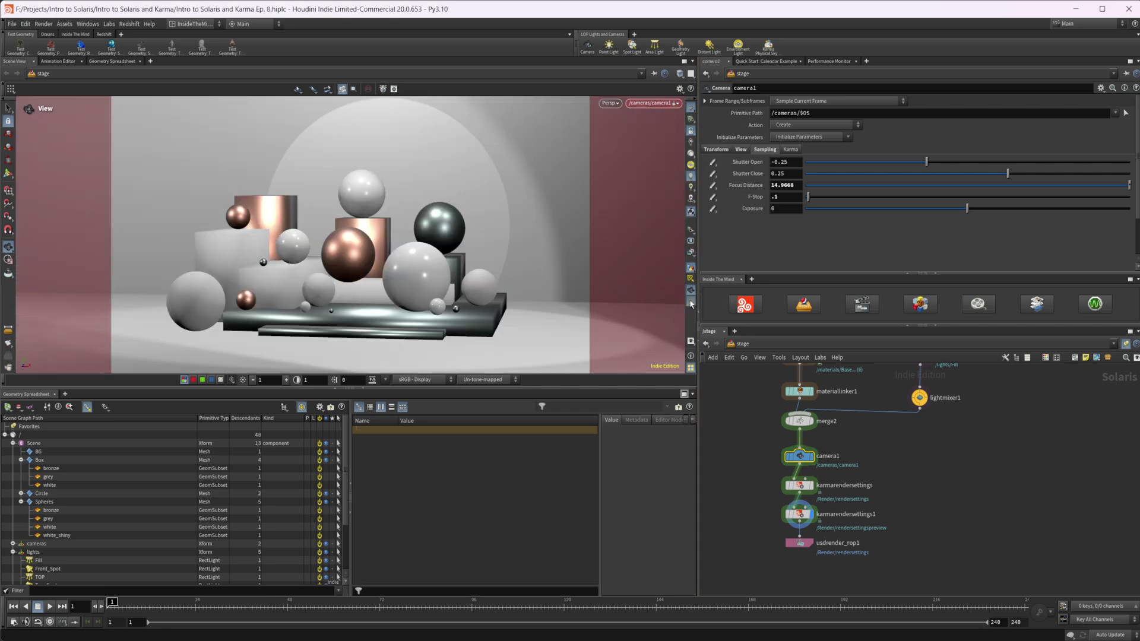
click(690, 270)
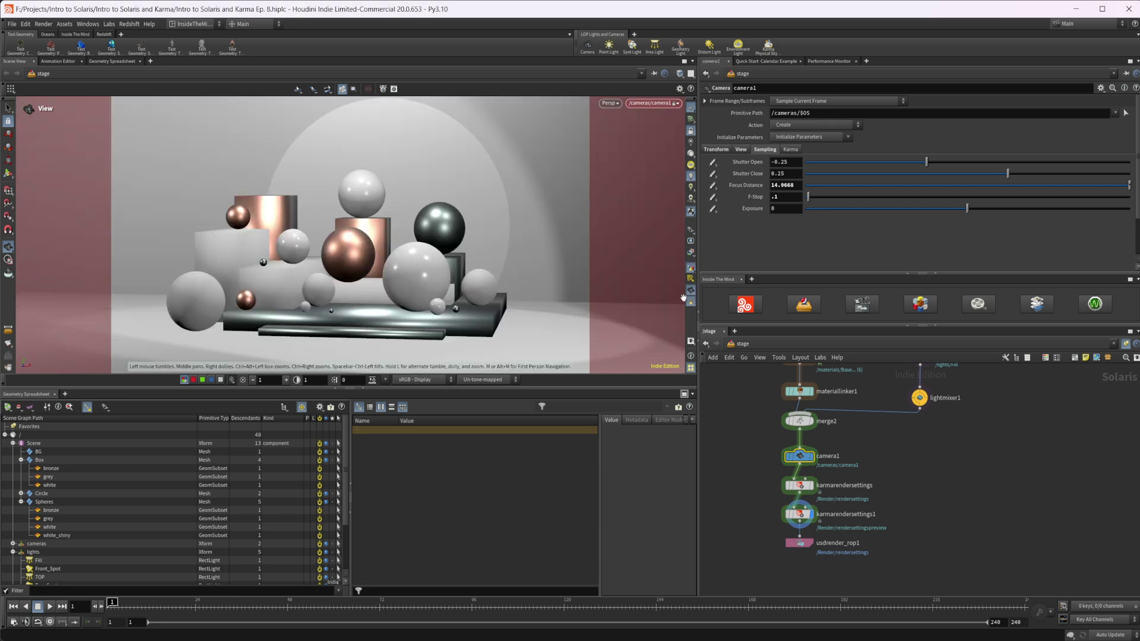